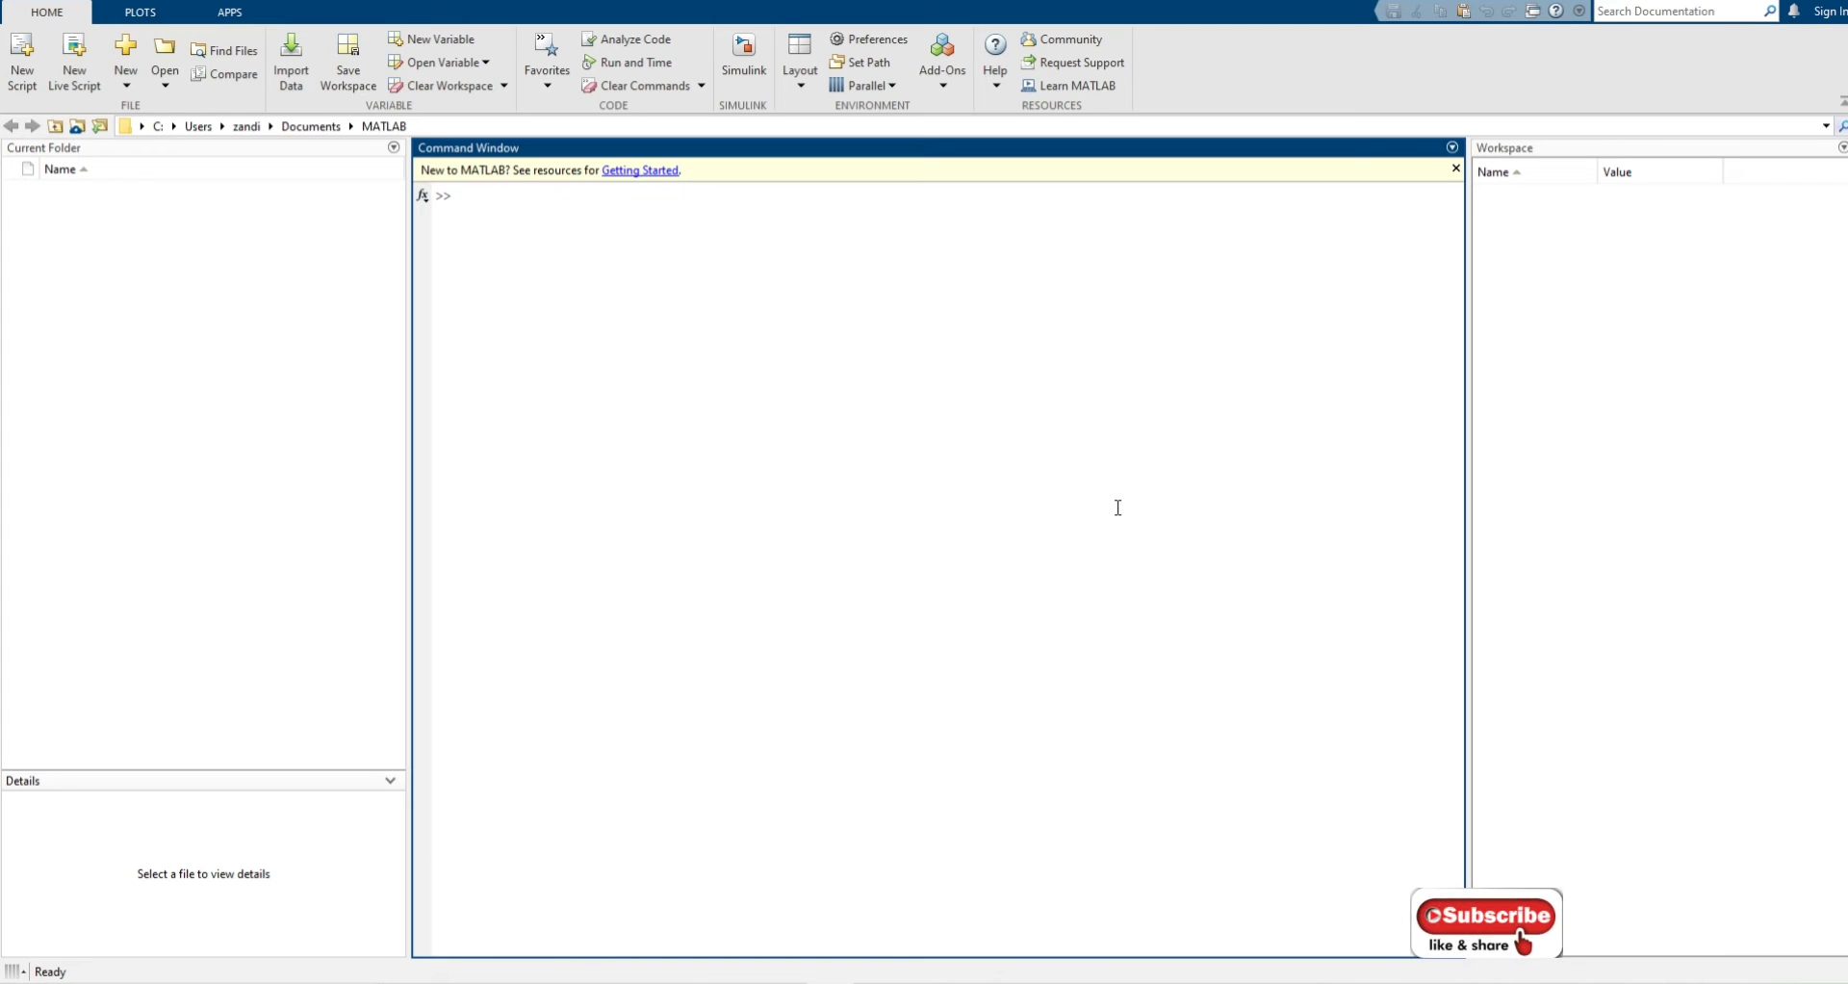
Step: Browse to USB Drive (F:) > Aspen > Latest and open the Griod_Diesel2 model file
{"action": "left_click", "coordinate": [166, 56]}
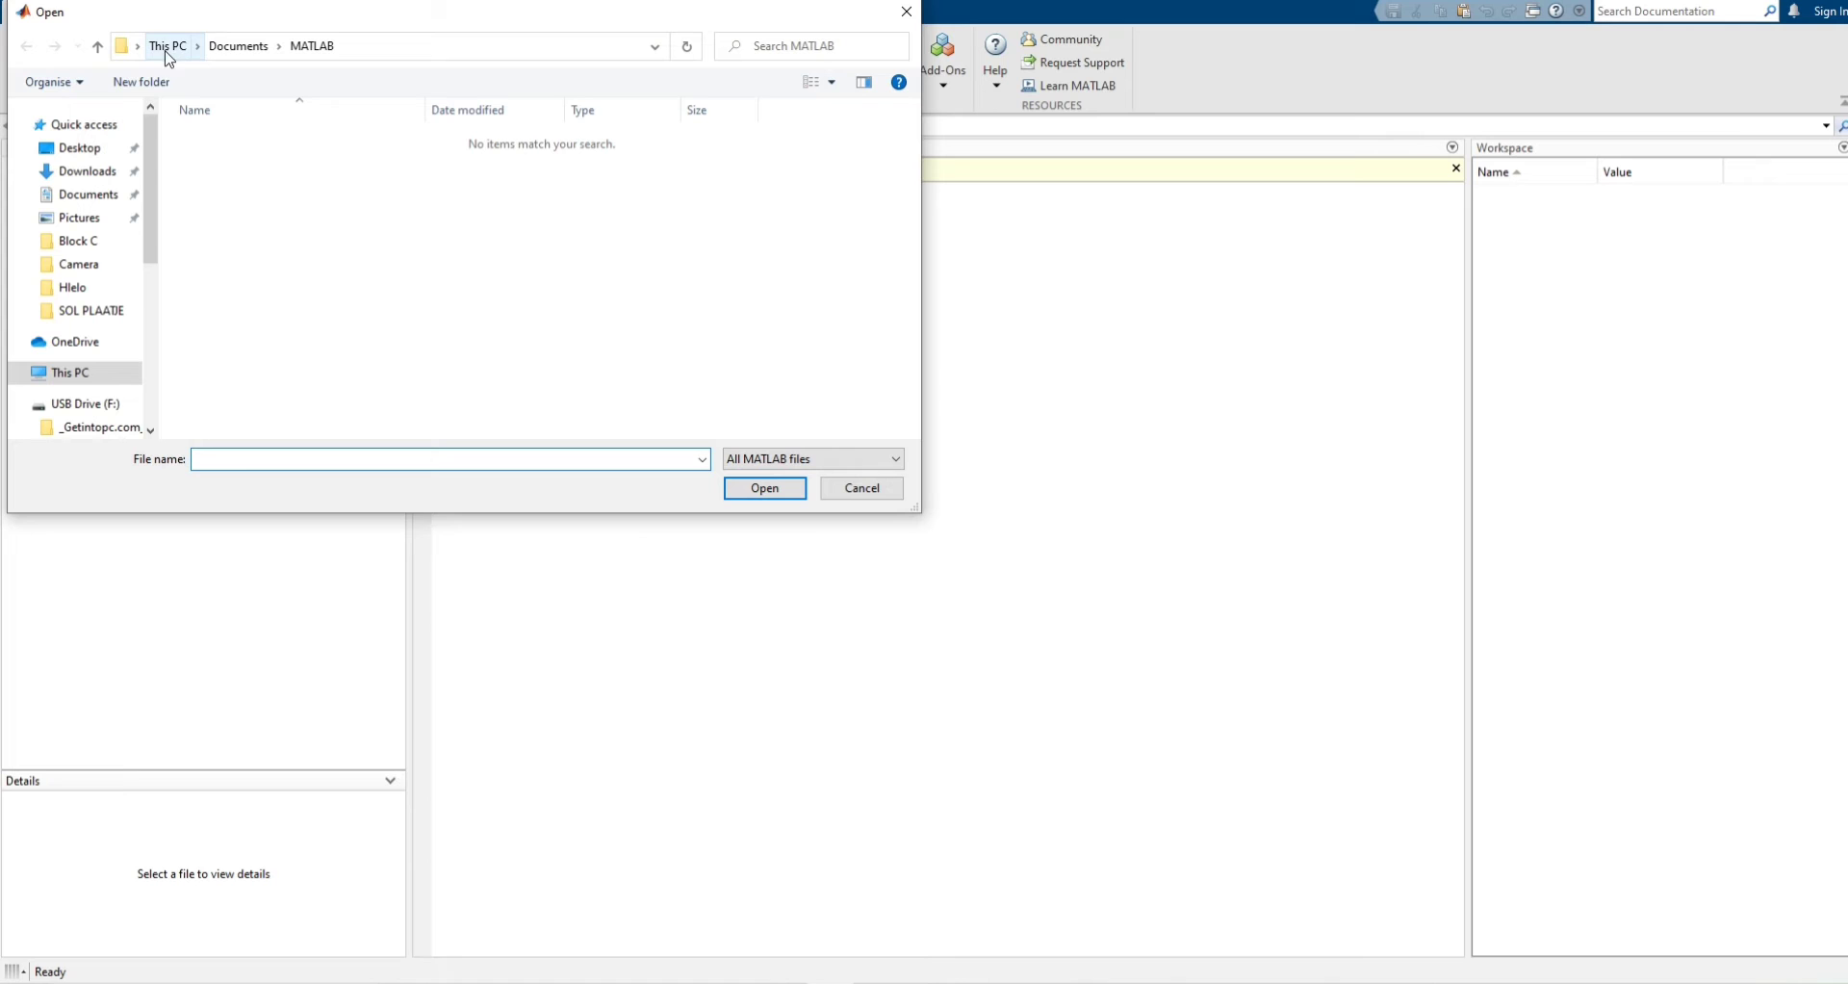
{"action": "left_click", "coordinate": [96, 406]}
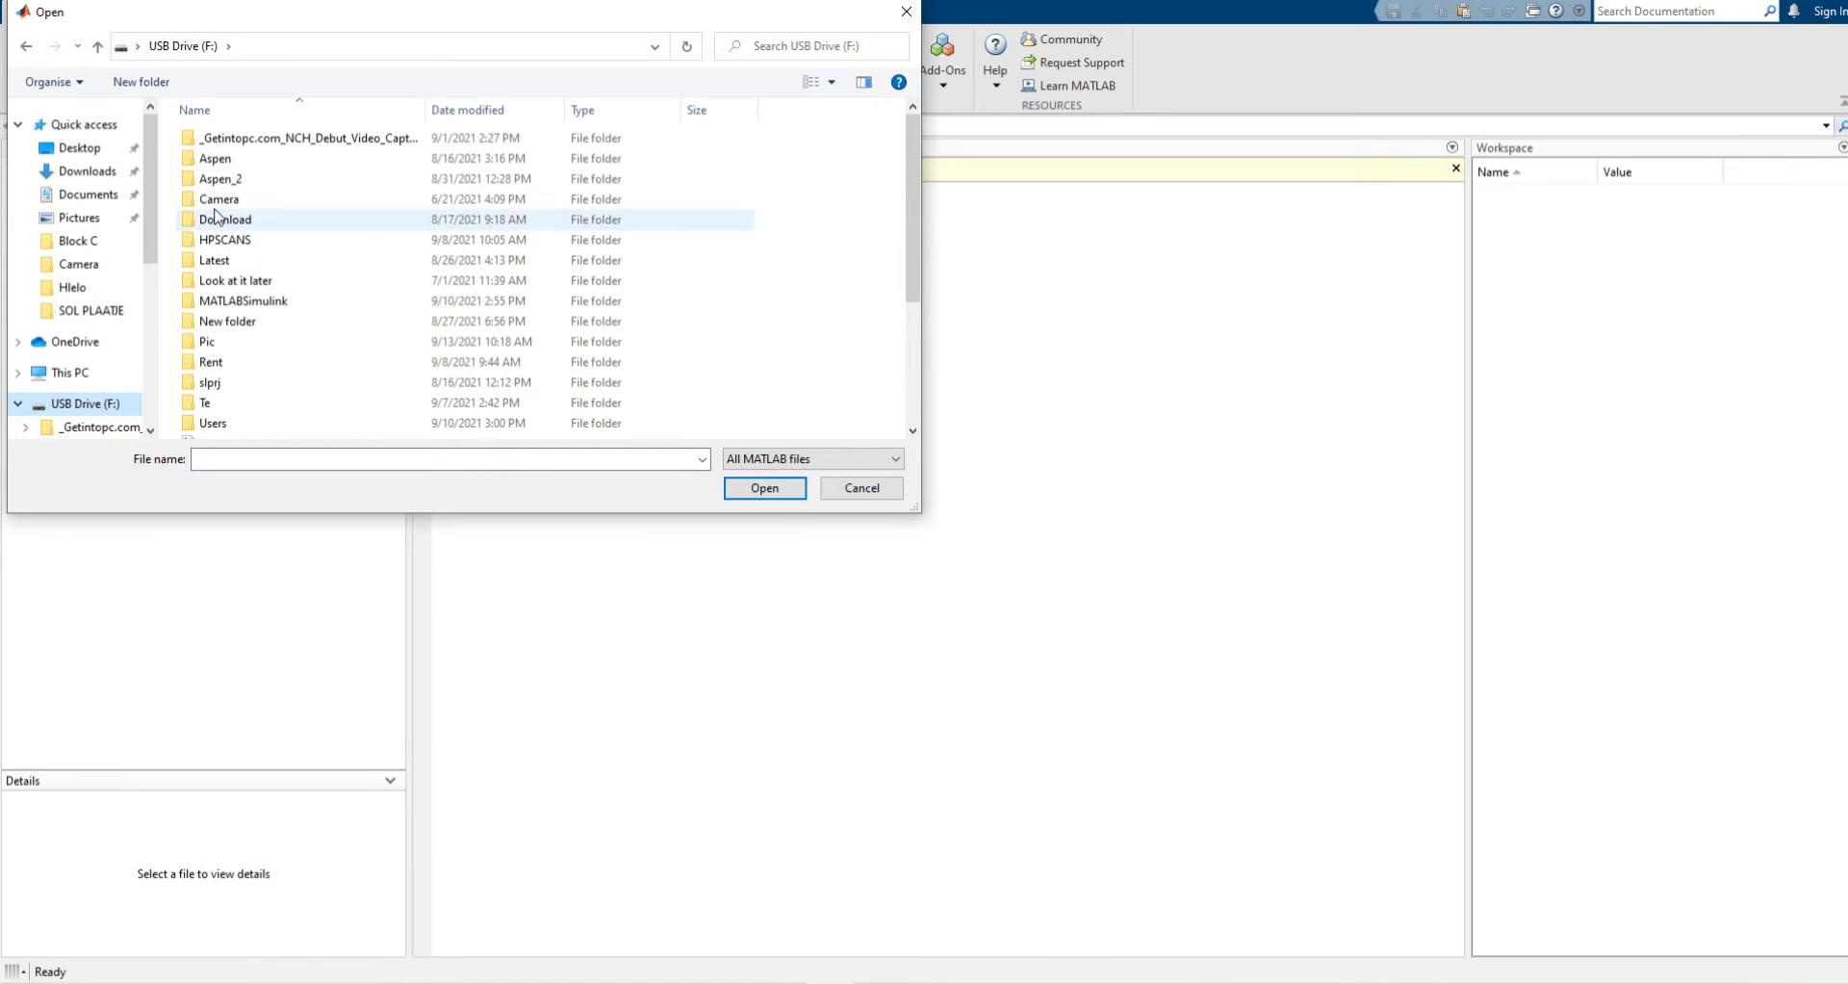
{"action": "double_click", "coordinate": [216, 159]}
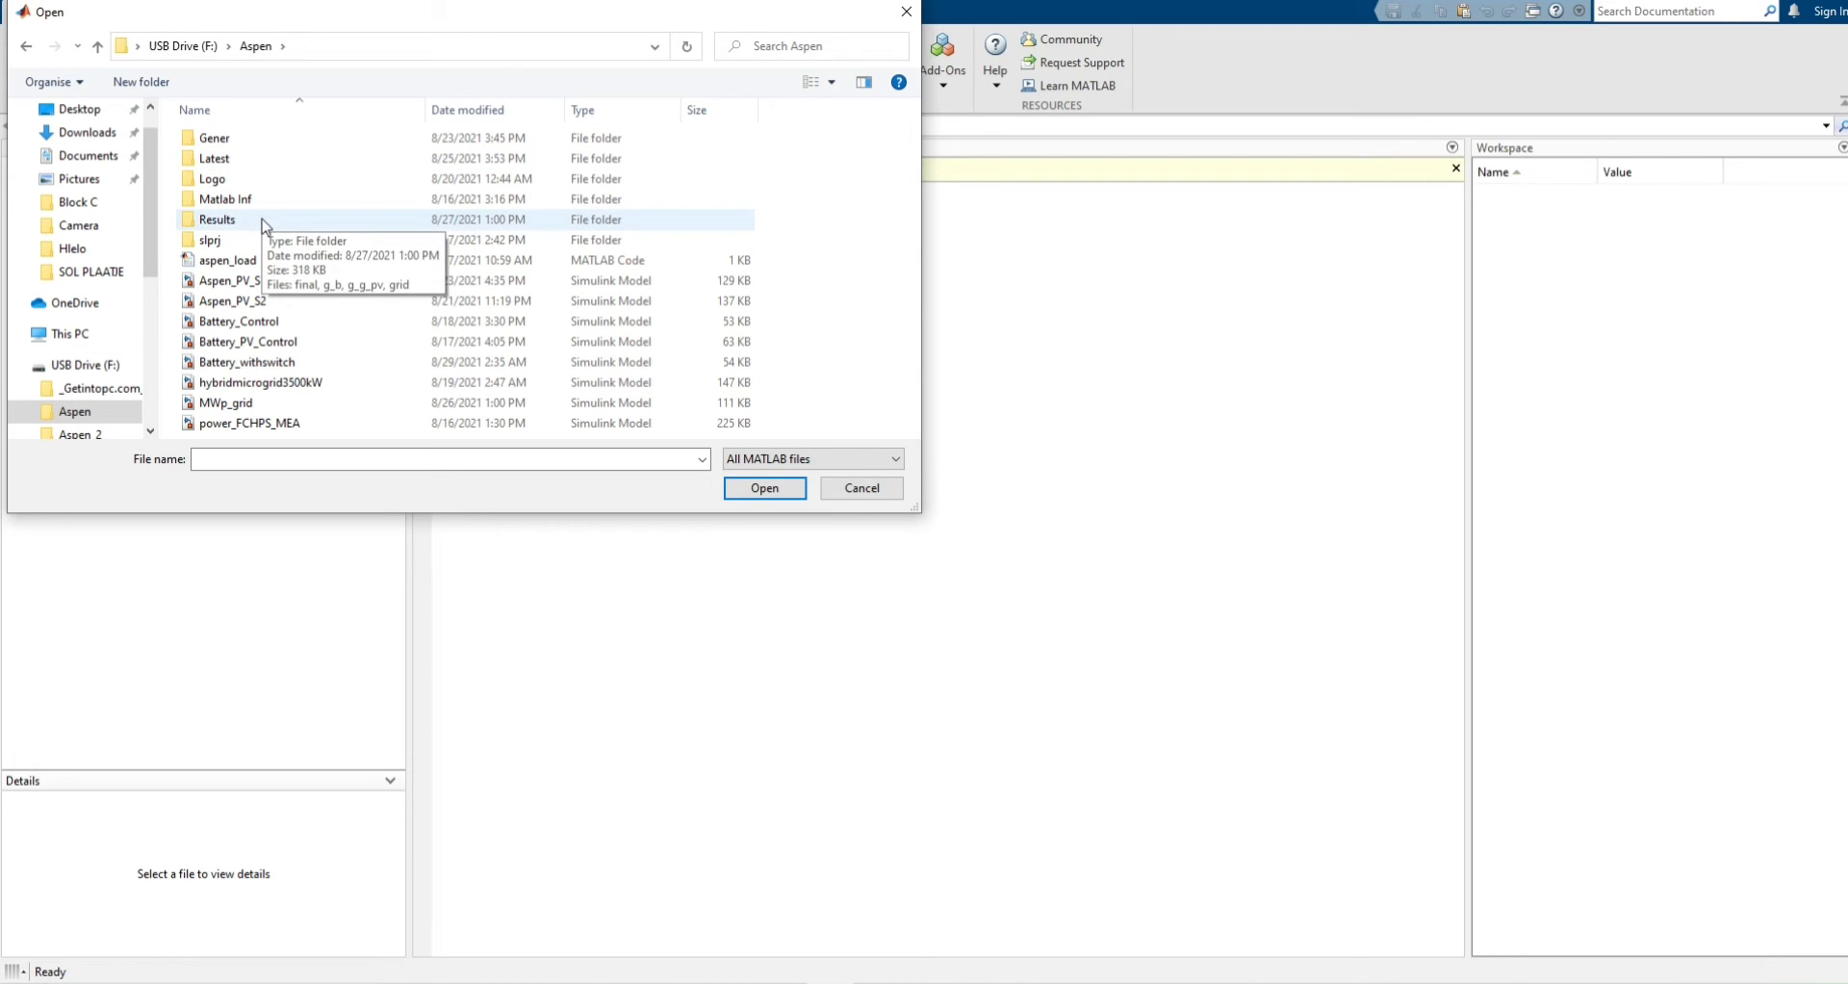
{"action": "left_click", "coordinate": [253, 164]}
{"action": "double_click", "coordinate": [253, 165]}
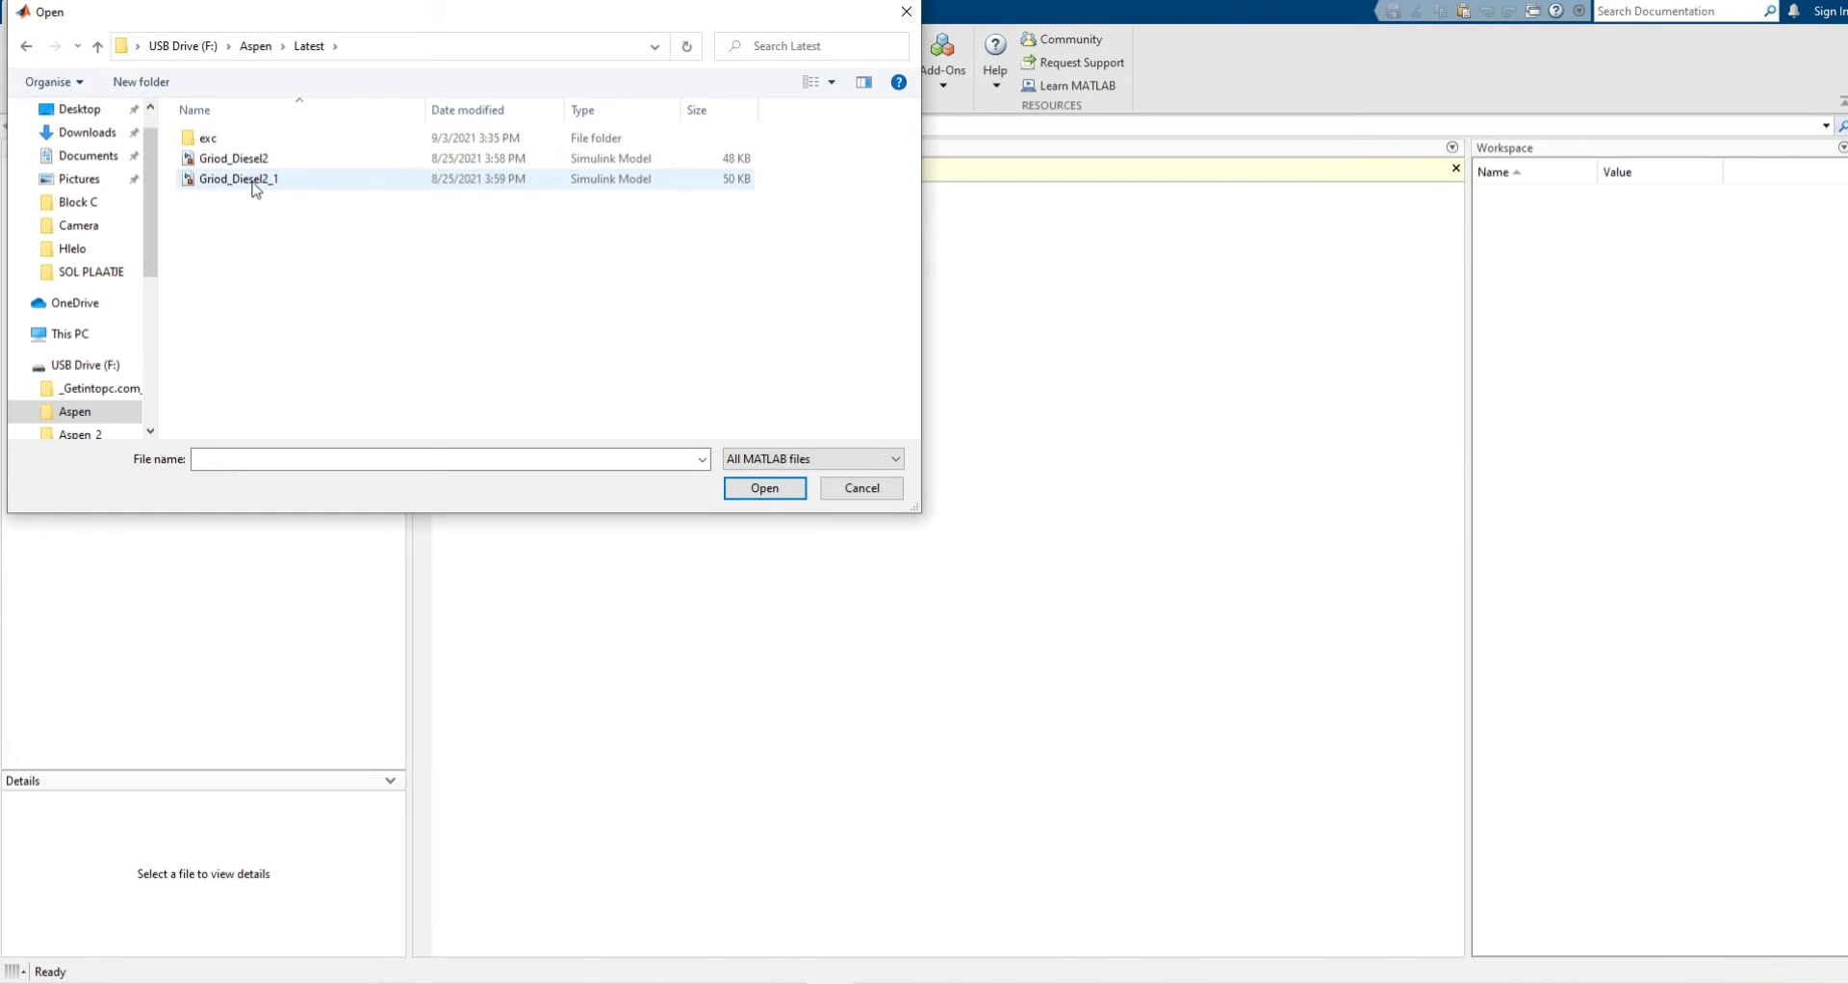
{"action": "left_click", "coordinate": [253, 162]}
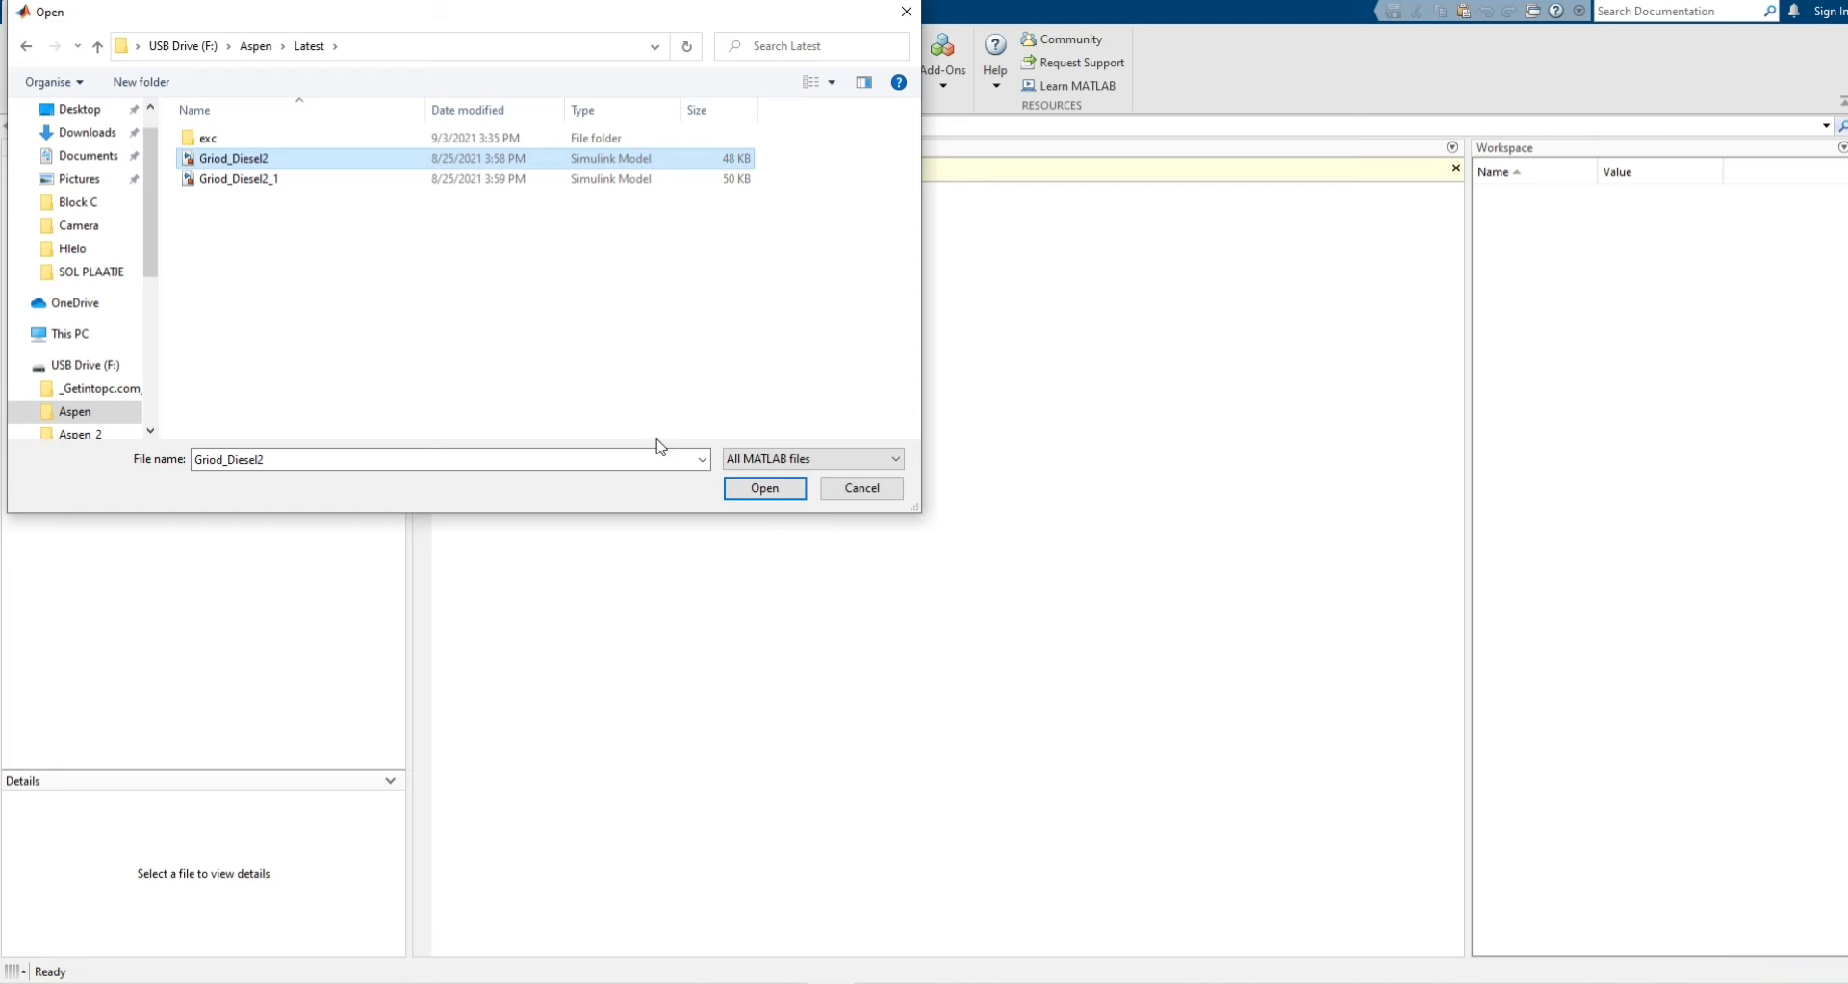
{"action": "left_click", "coordinate": [776, 493]}
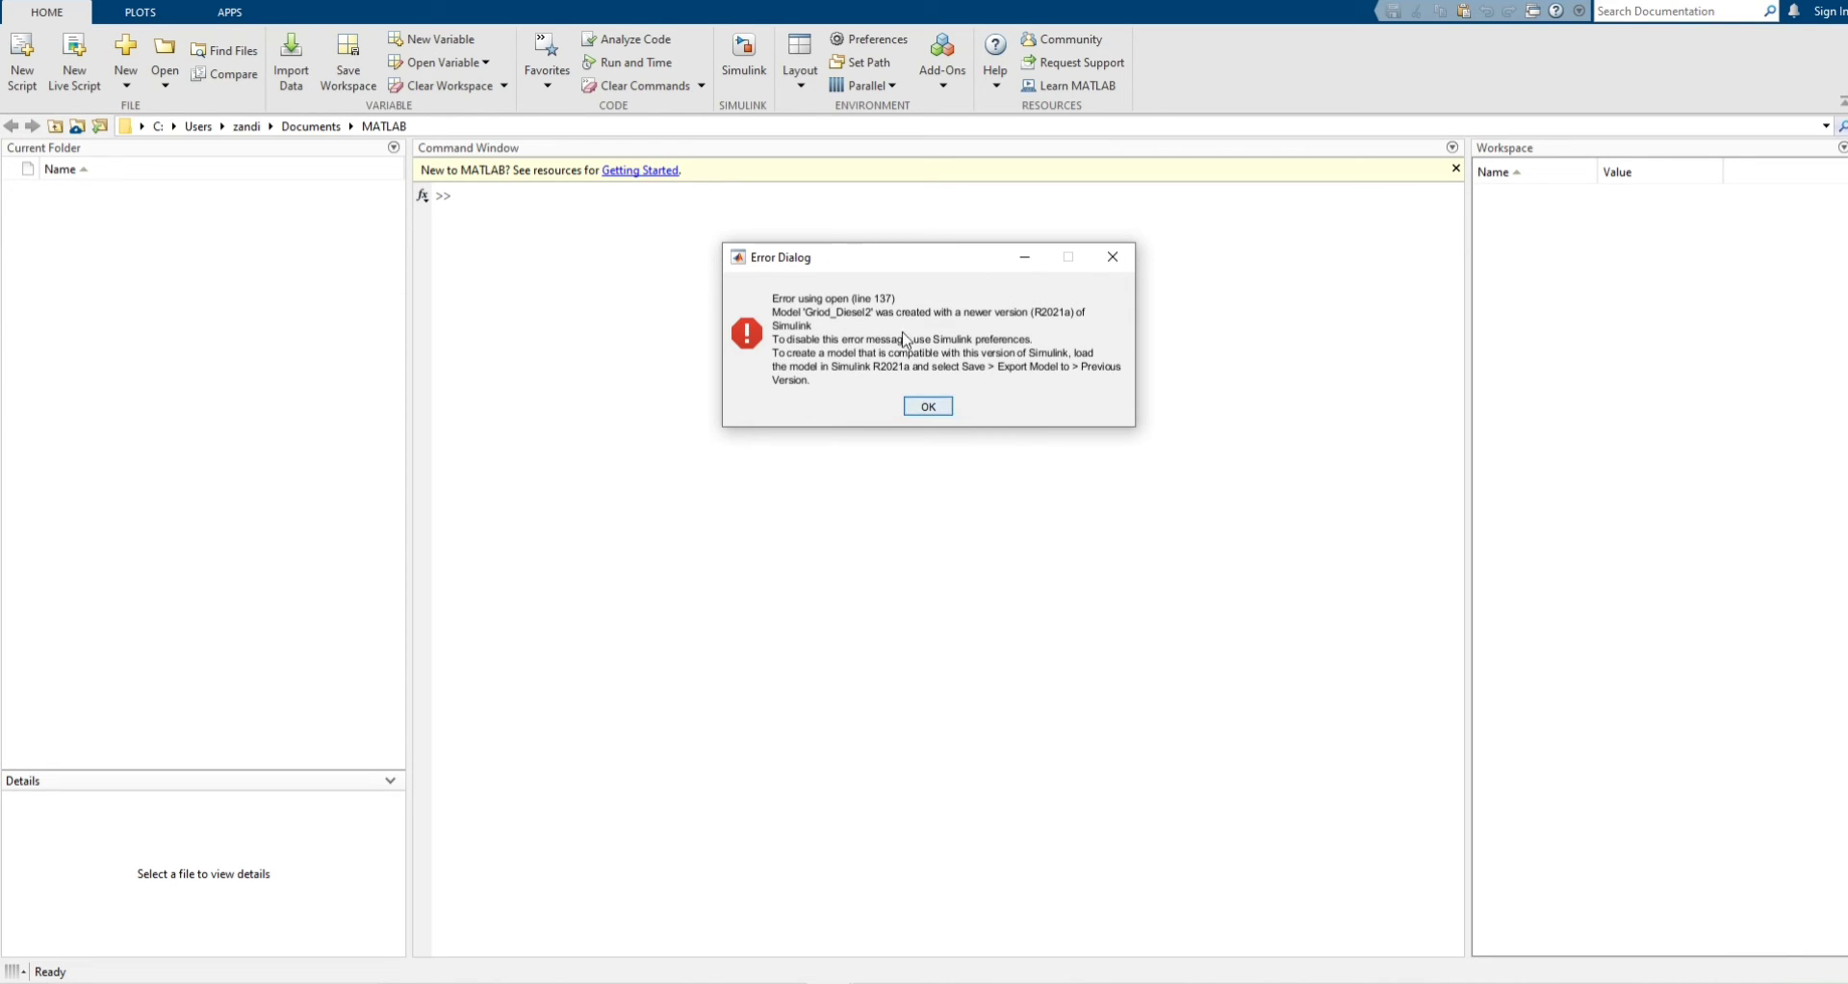
Step: Dismiss the error saying the model was created in newer Simulink R2021a
{"action": "left_click", "coordinate": [928, 407]}
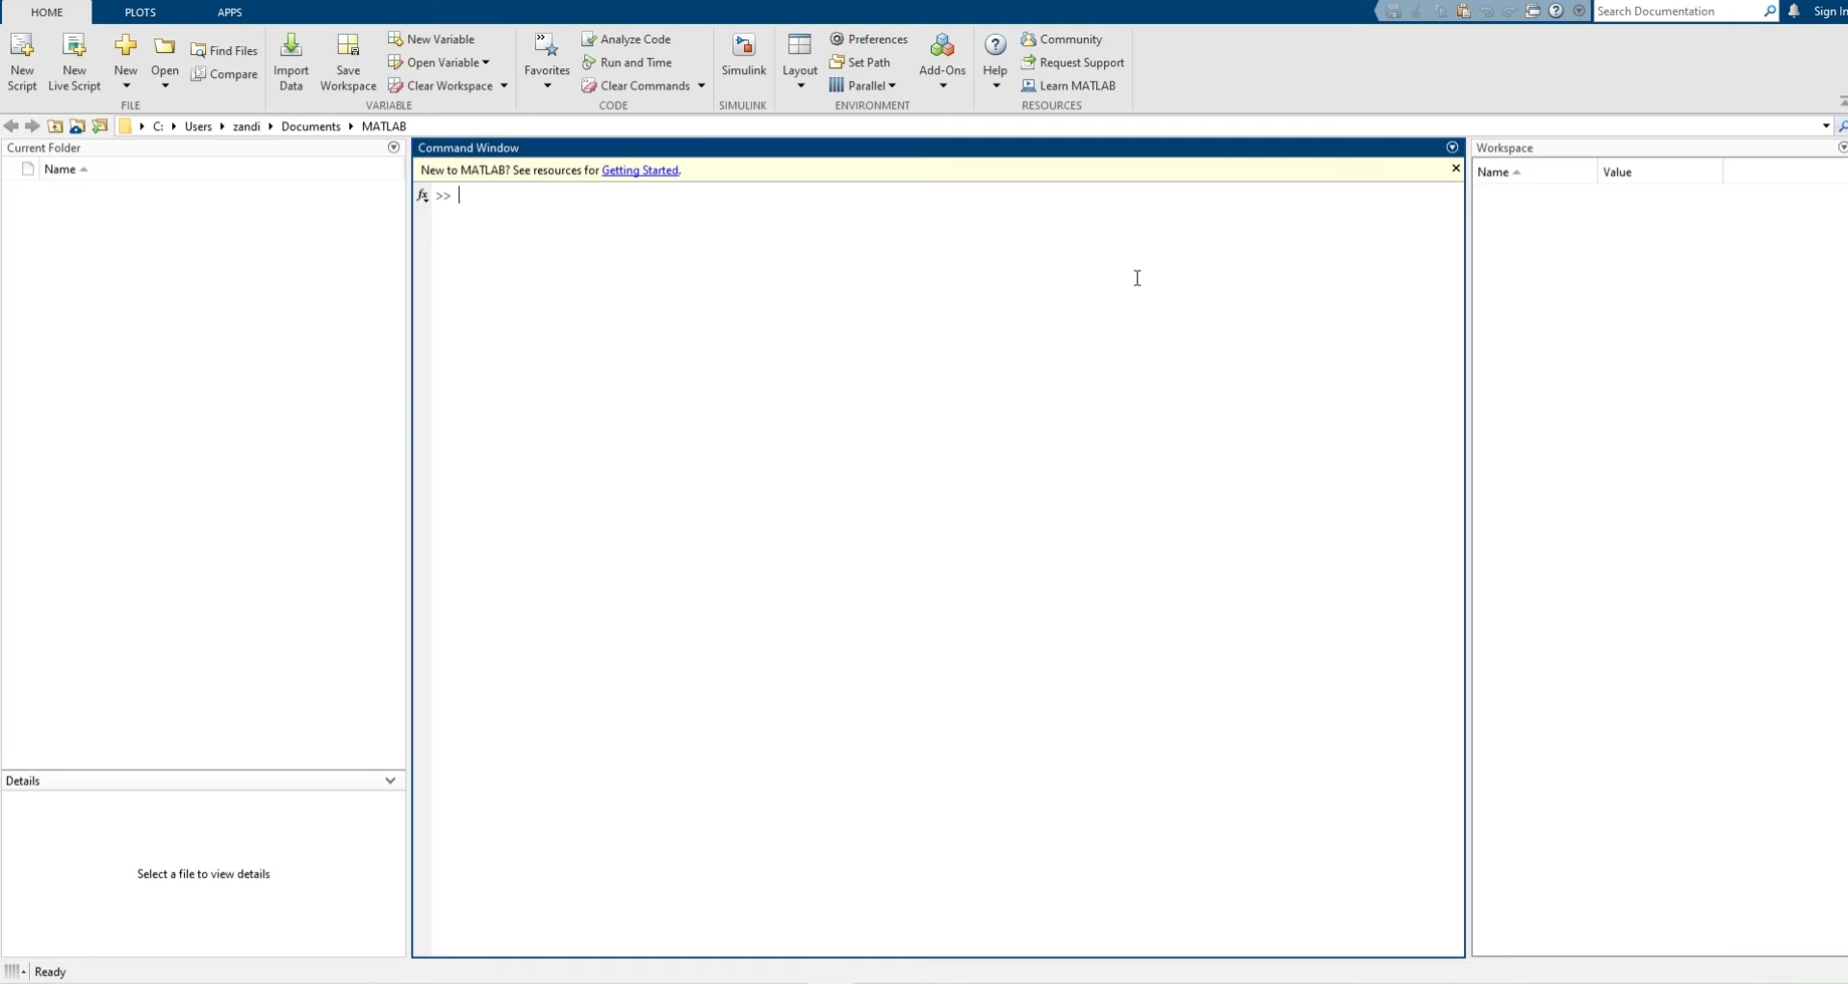
Step: Open the Simulink preferences window from MATLAB Preferences
{"action": "left_click", "coordinate": [869, 38]}
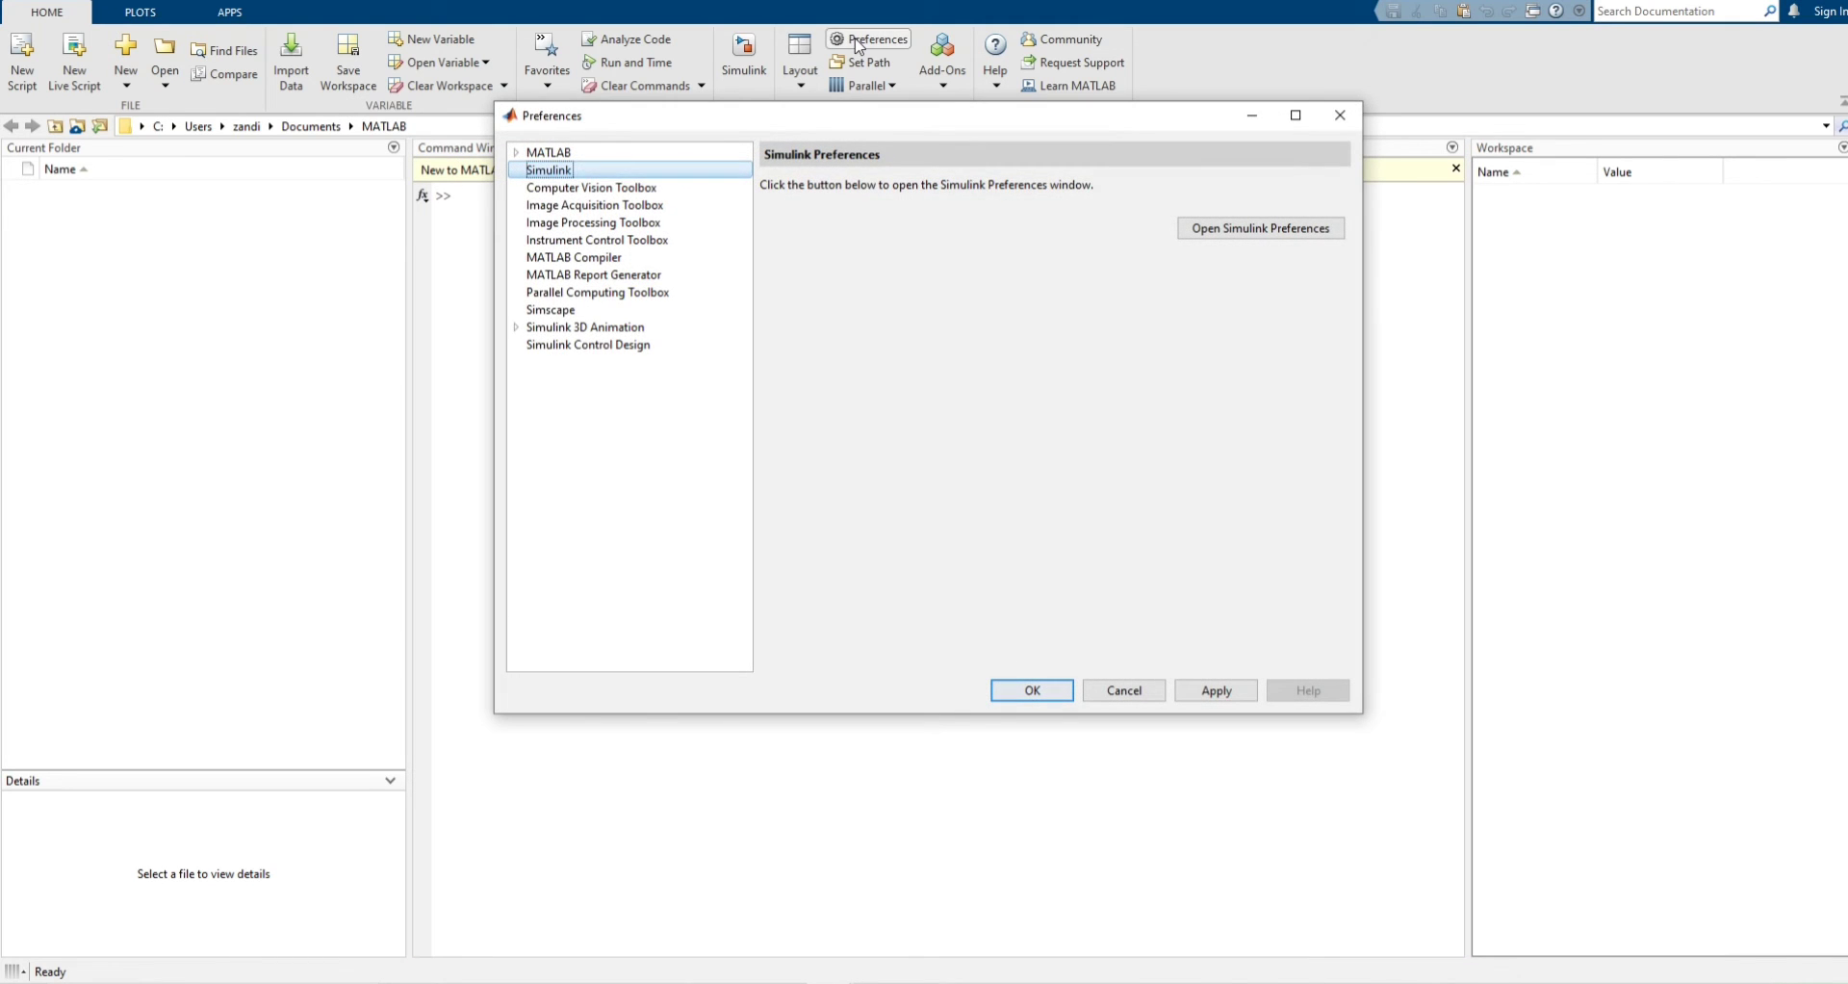
{"action": "left_click", "coordinate": [529, 153]}
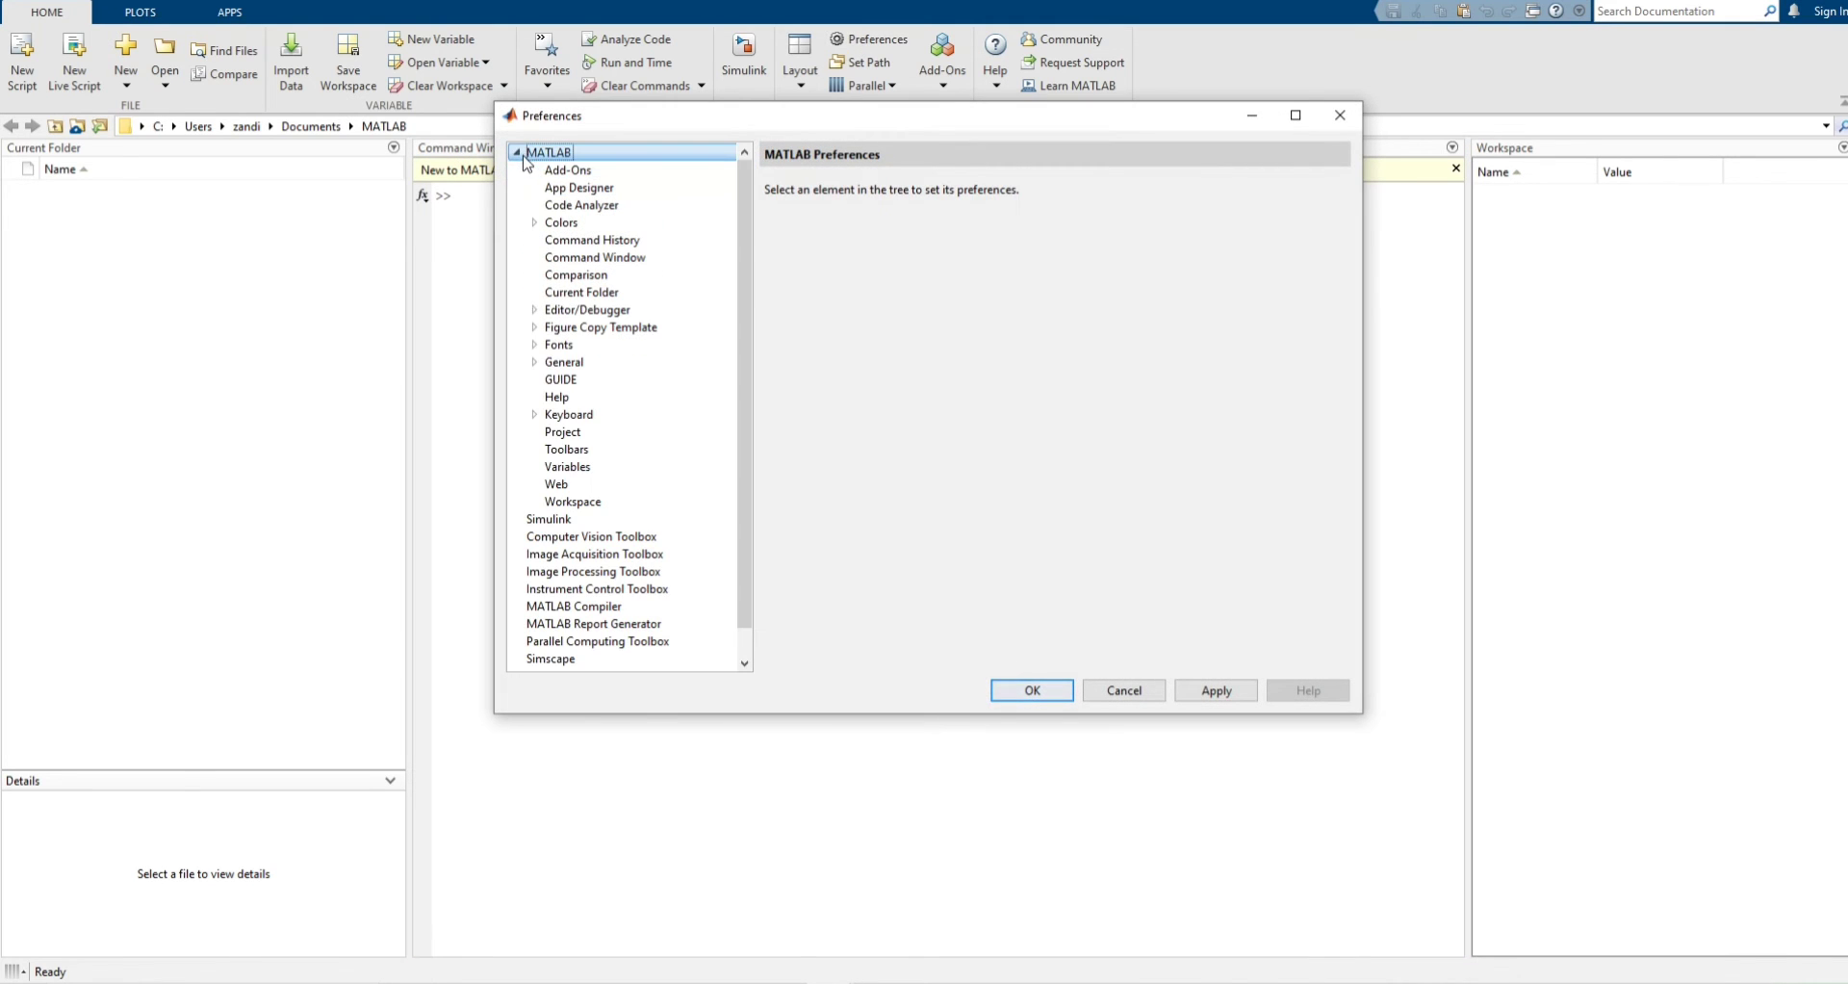
{"action": "left_click", "coordinate": [549, 519]}
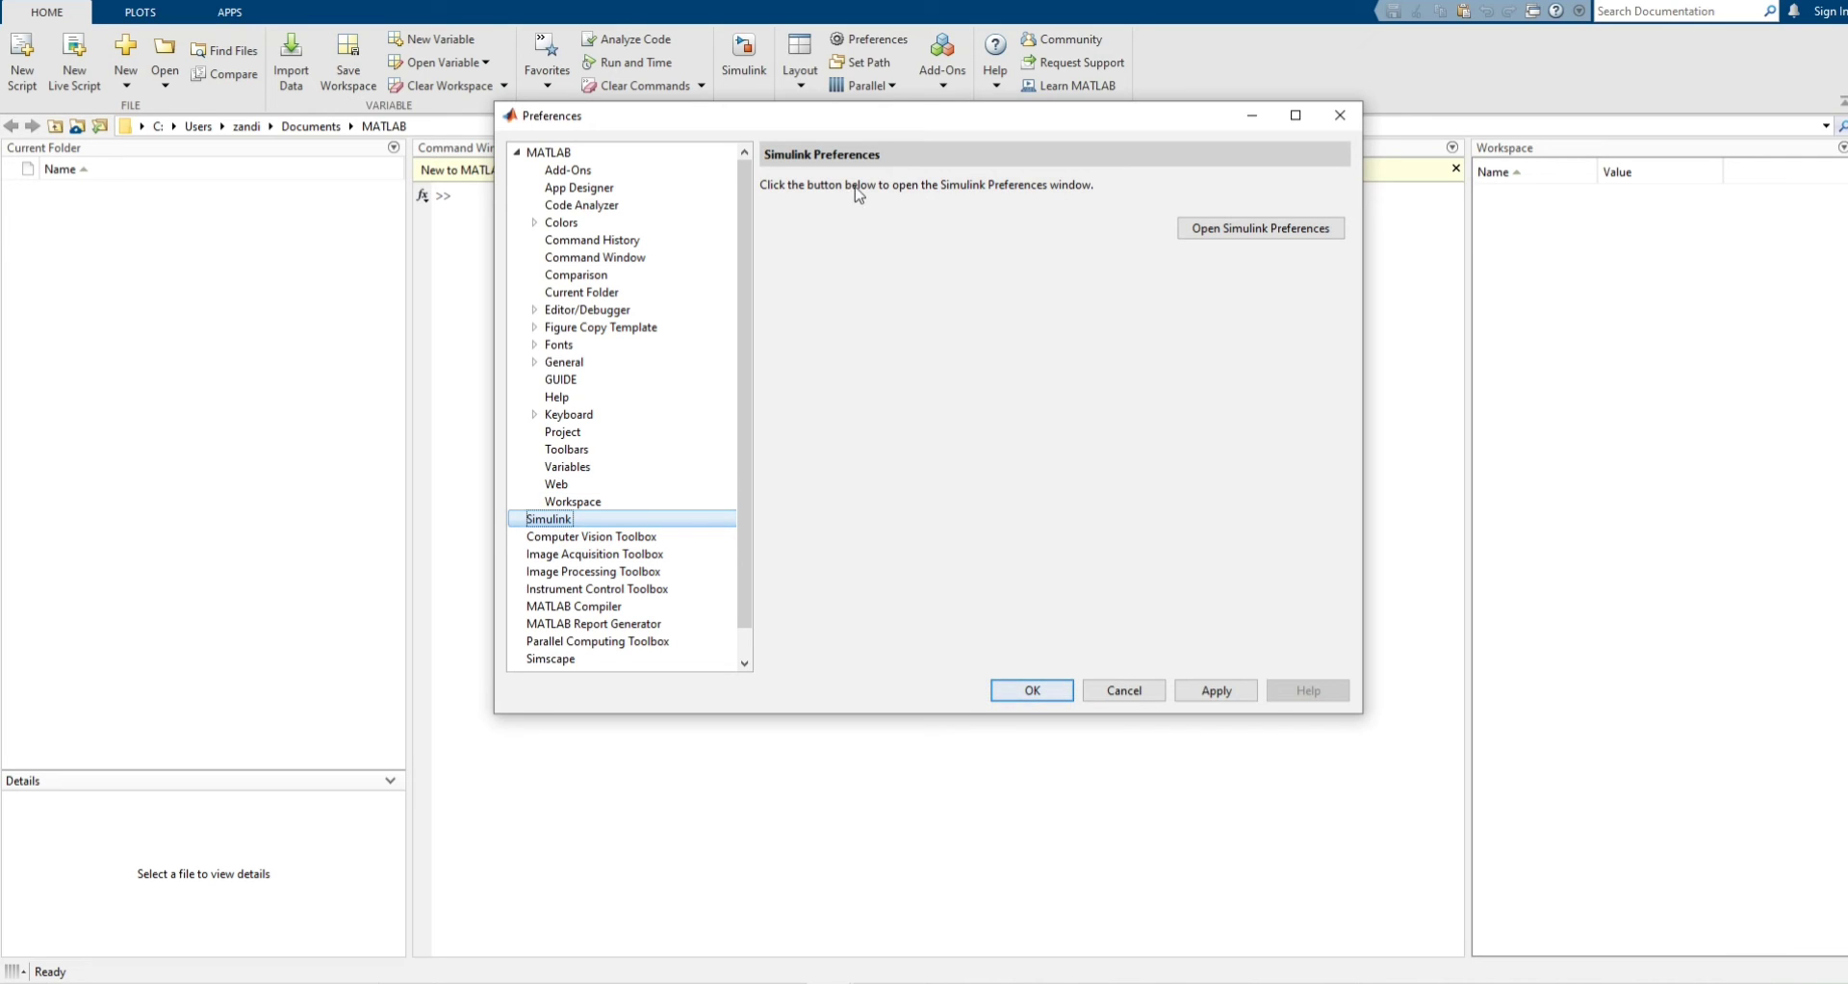
{"action": "left_click", "coordinate": [1198, 231]}
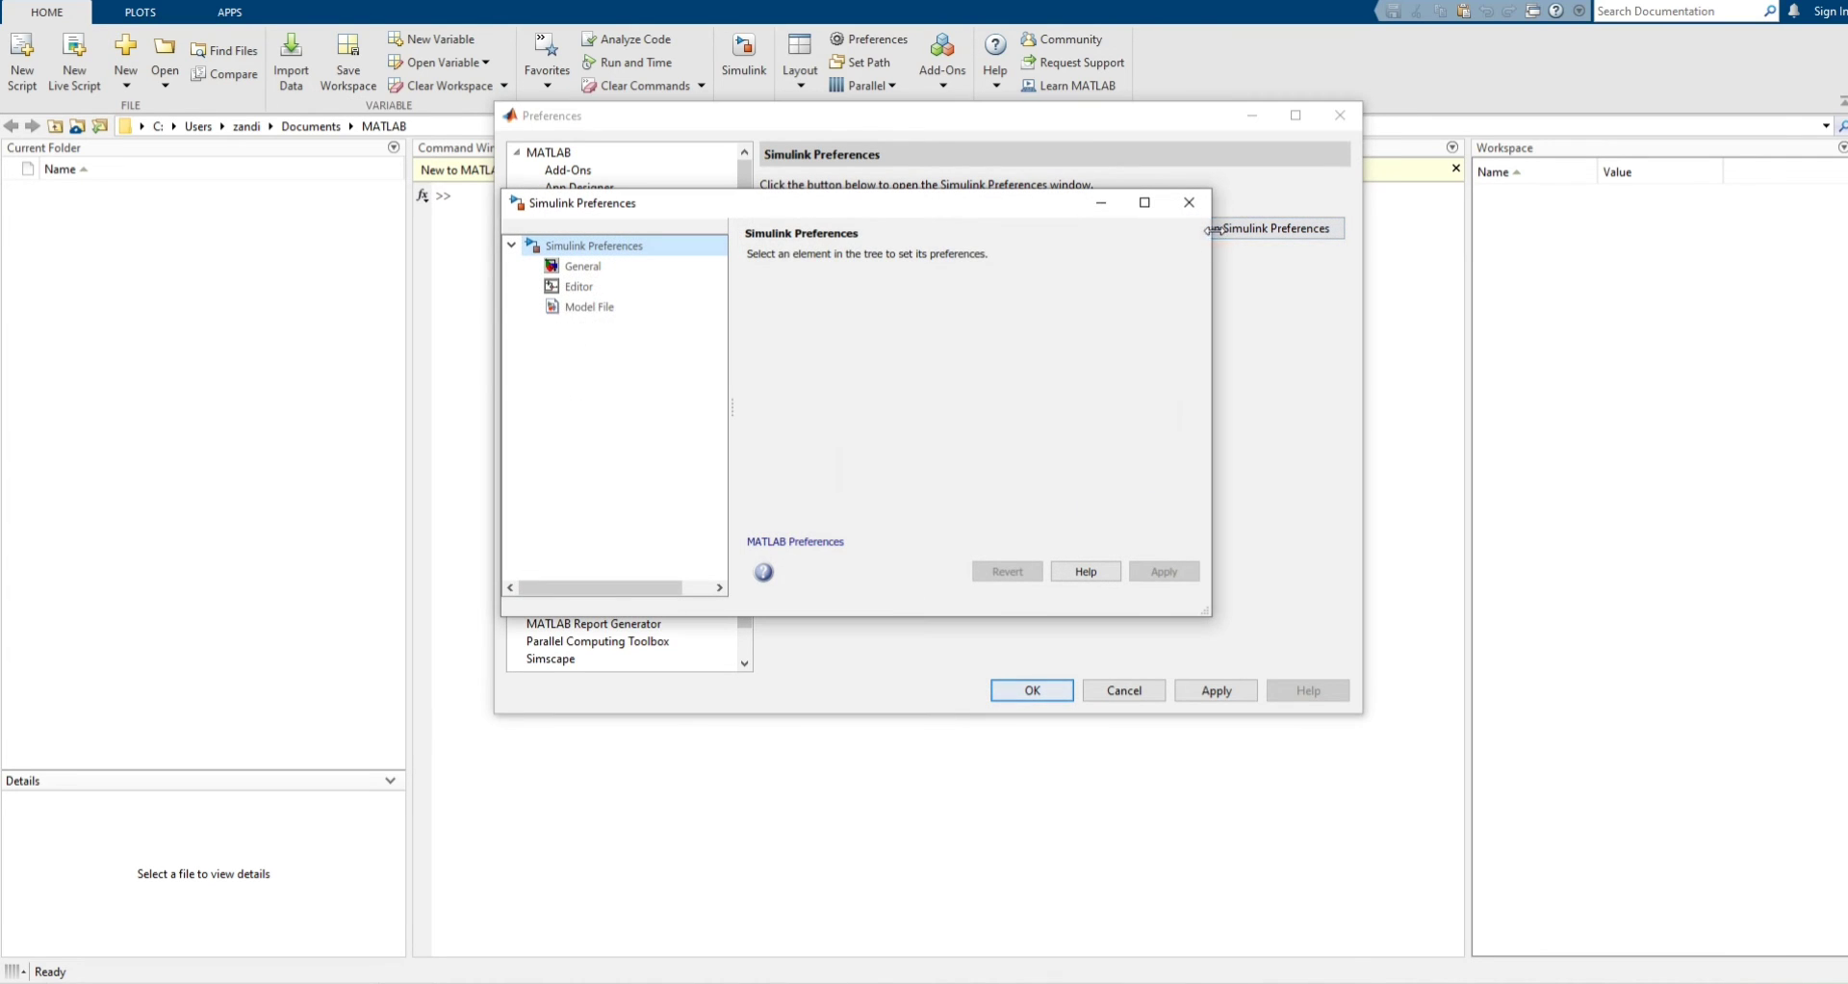
Step: Under Model File, uncheck 'Do not load models created with a newer version of Simulink' and apply
{"action": "left_click", "coordinate": [590, 309]}
{"action": "scroll", "coordinate": [857, 364], "scroll_direction": "down", "scroll_amount": 2}
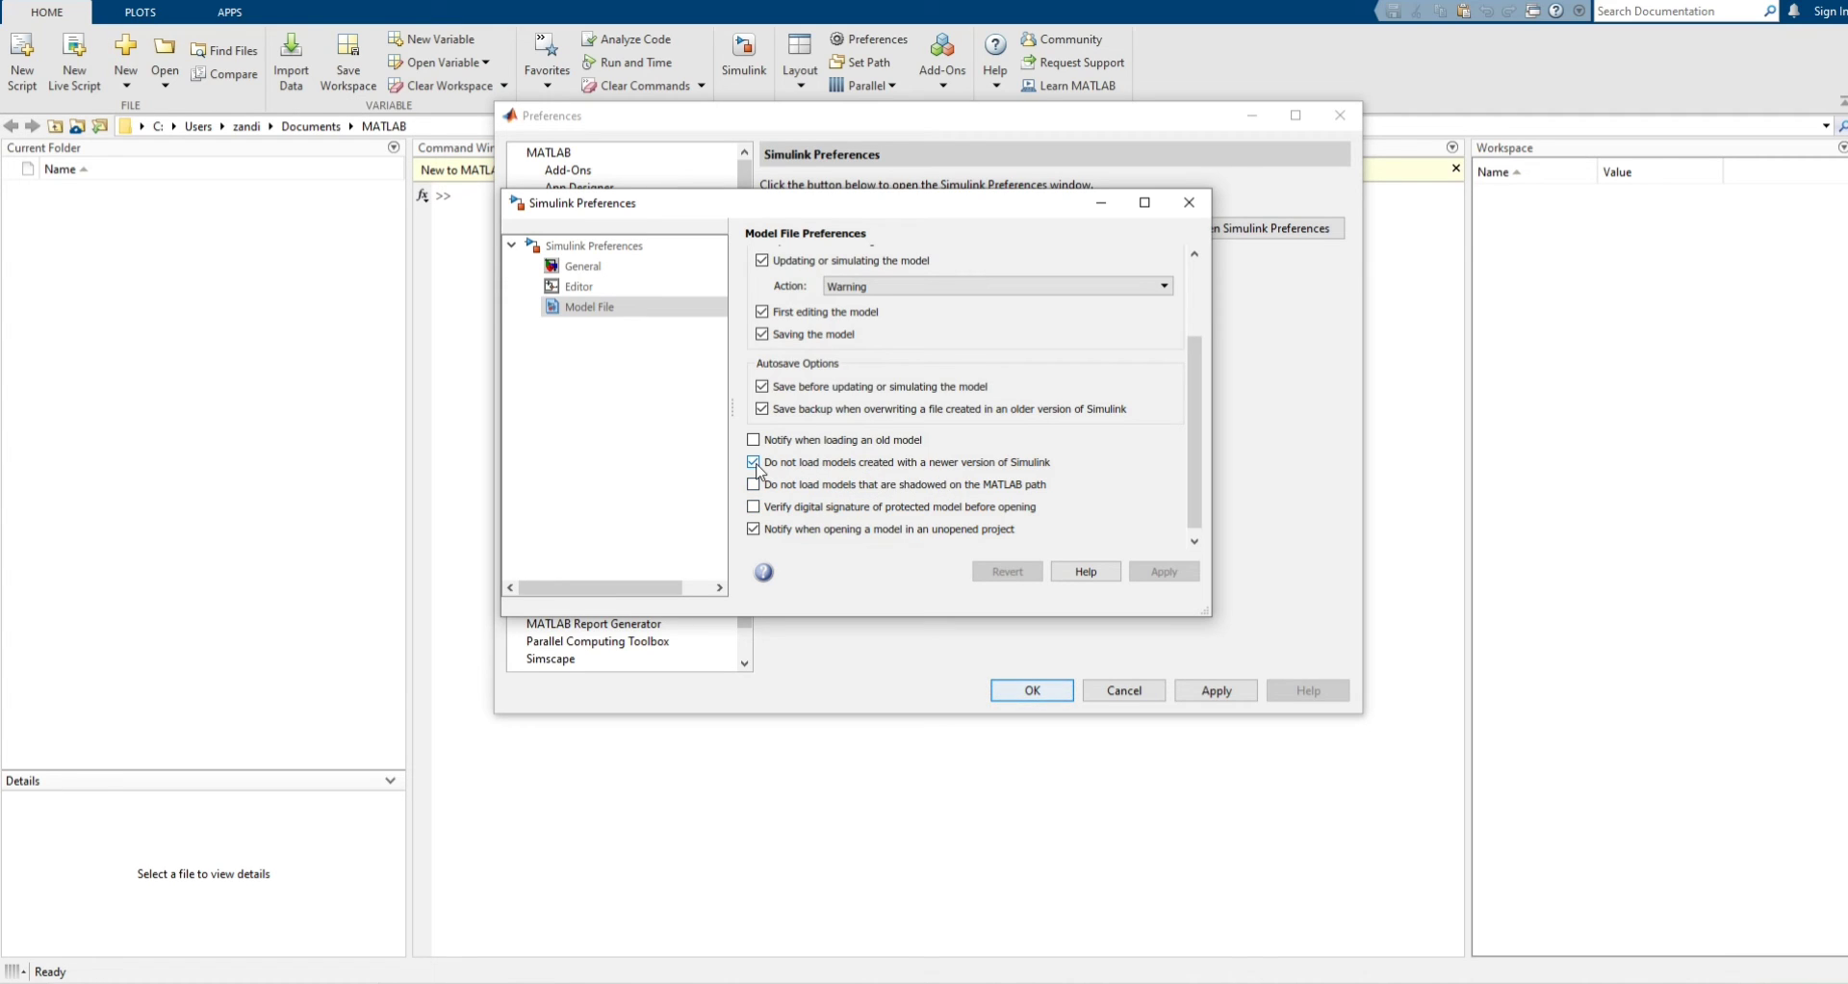
{"action": "left_click", "coordinate": [755, 464]}
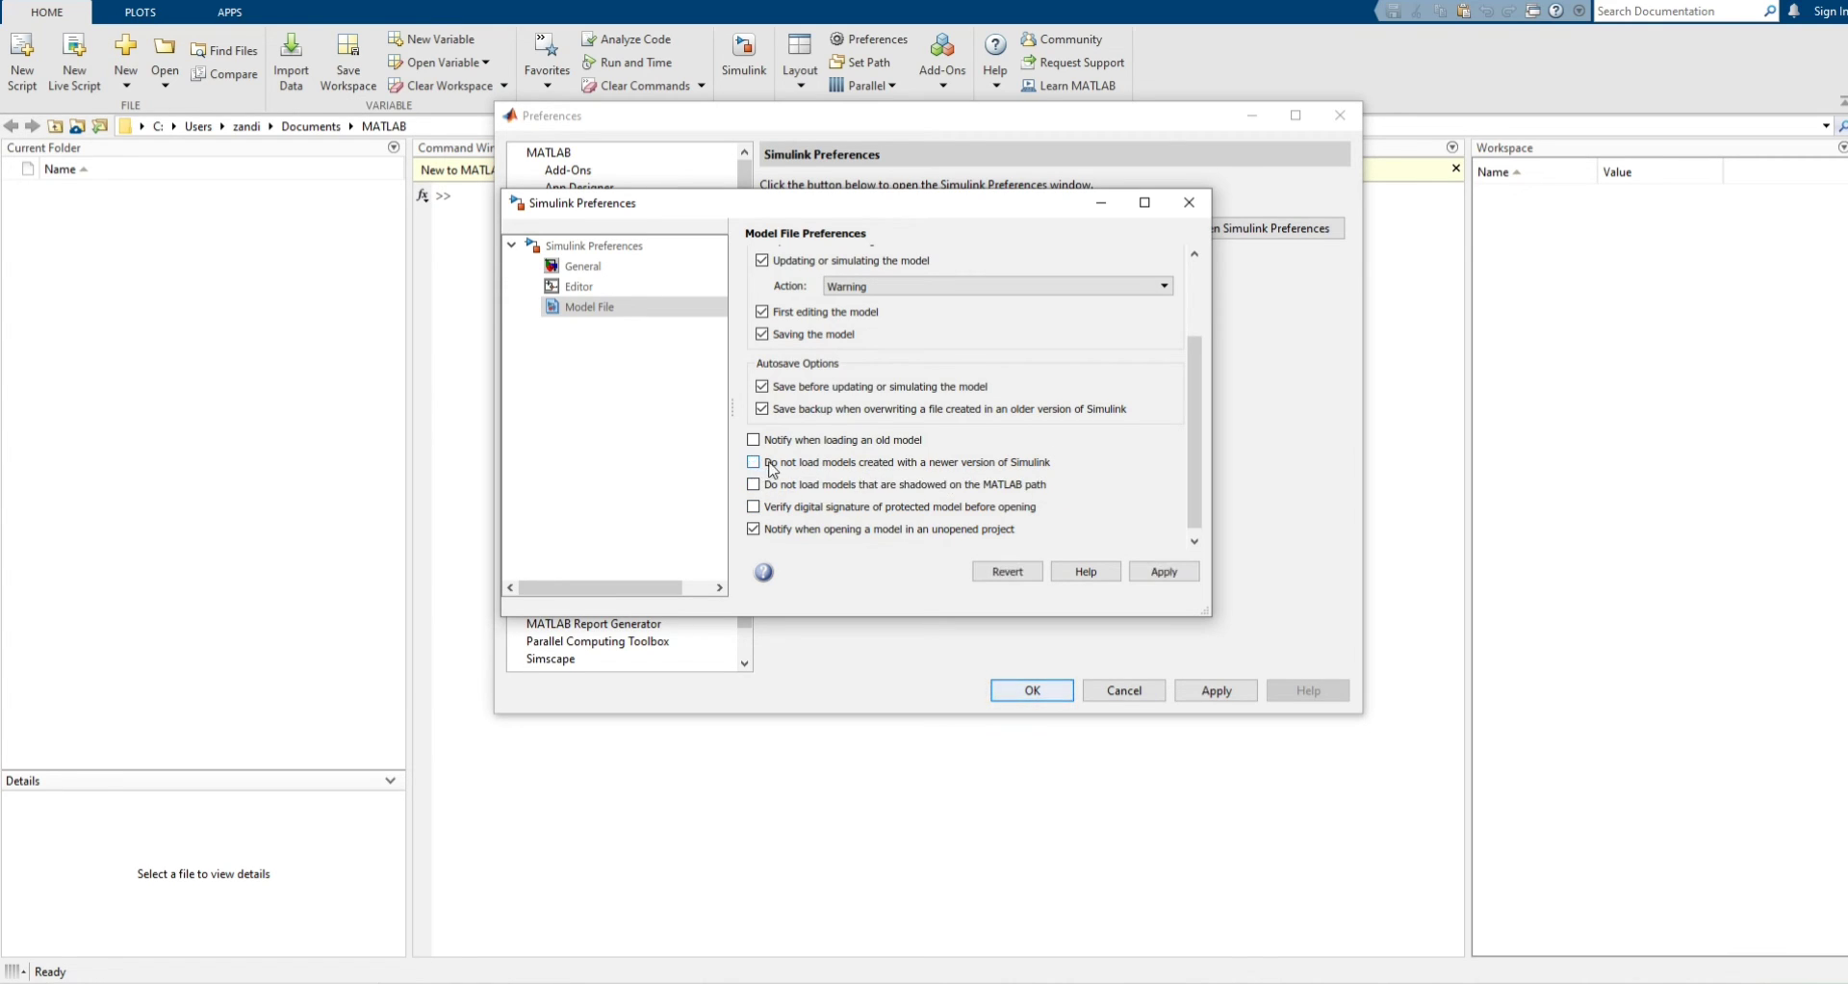
{"action": "scroll", "coordinate": [906, 465], "scroll_direction": "down", "scroll_amount": 1}
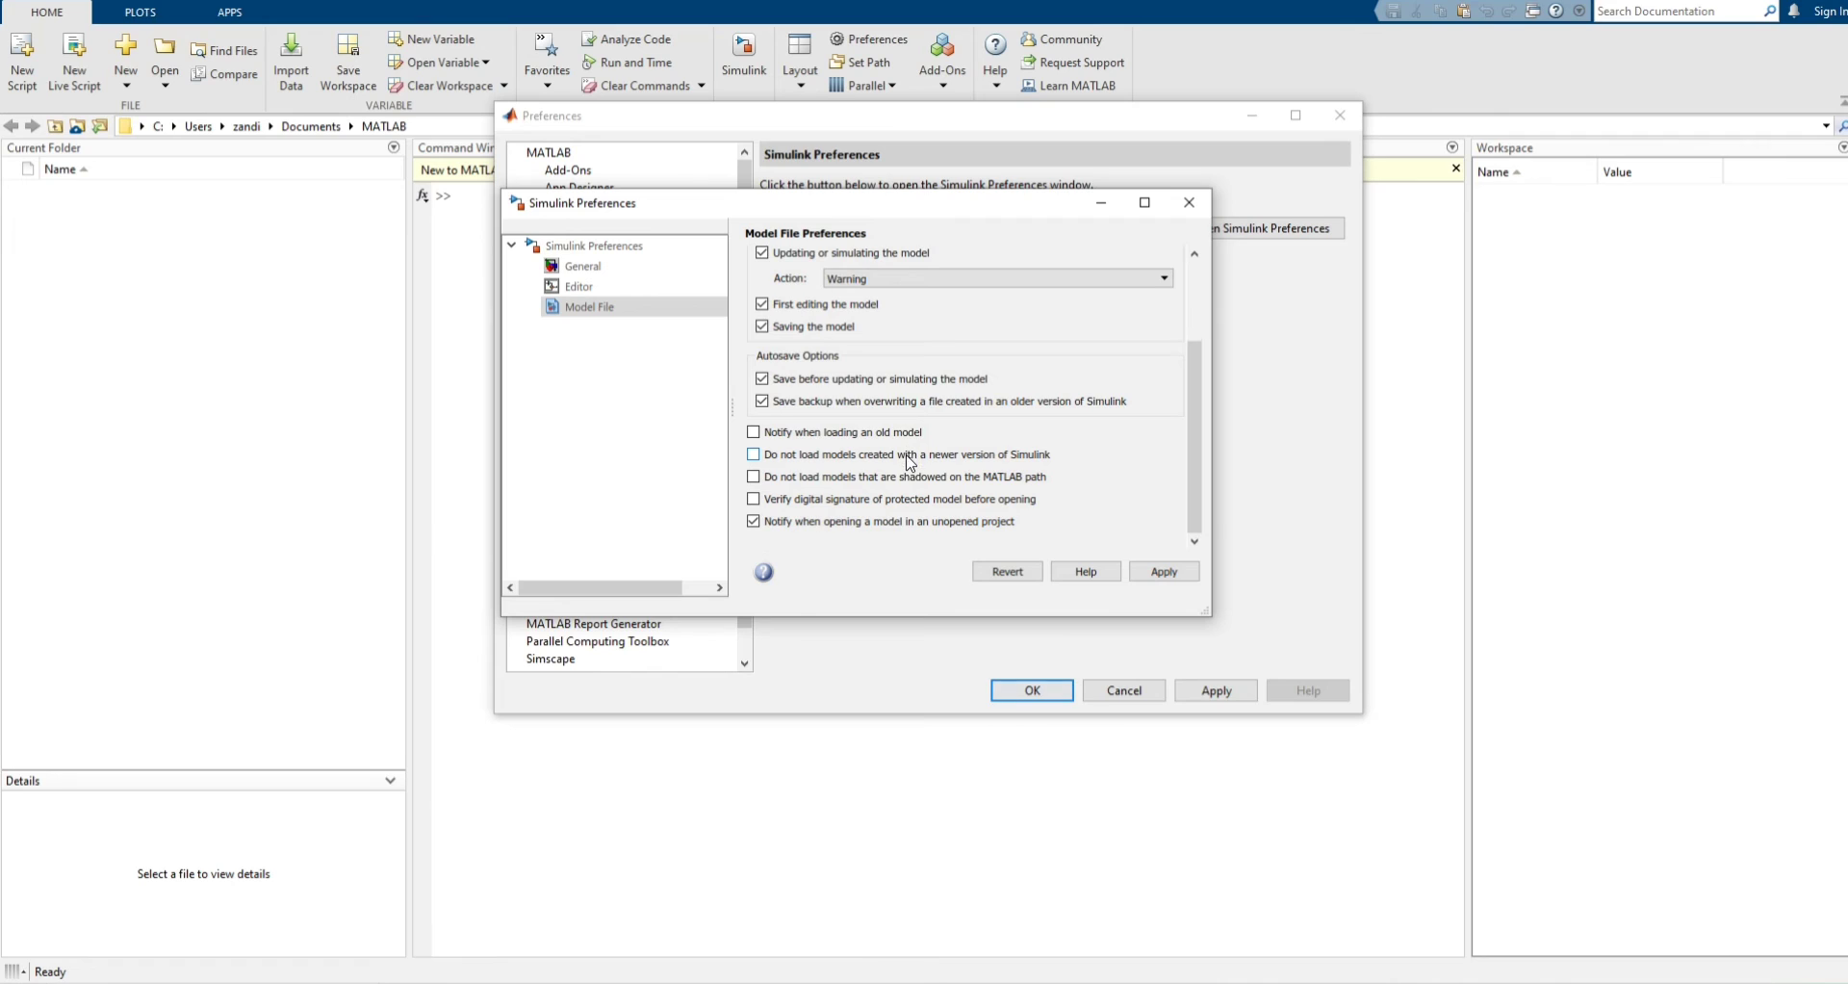
{"action": "left_click", "coordinate": [1164, 572]}
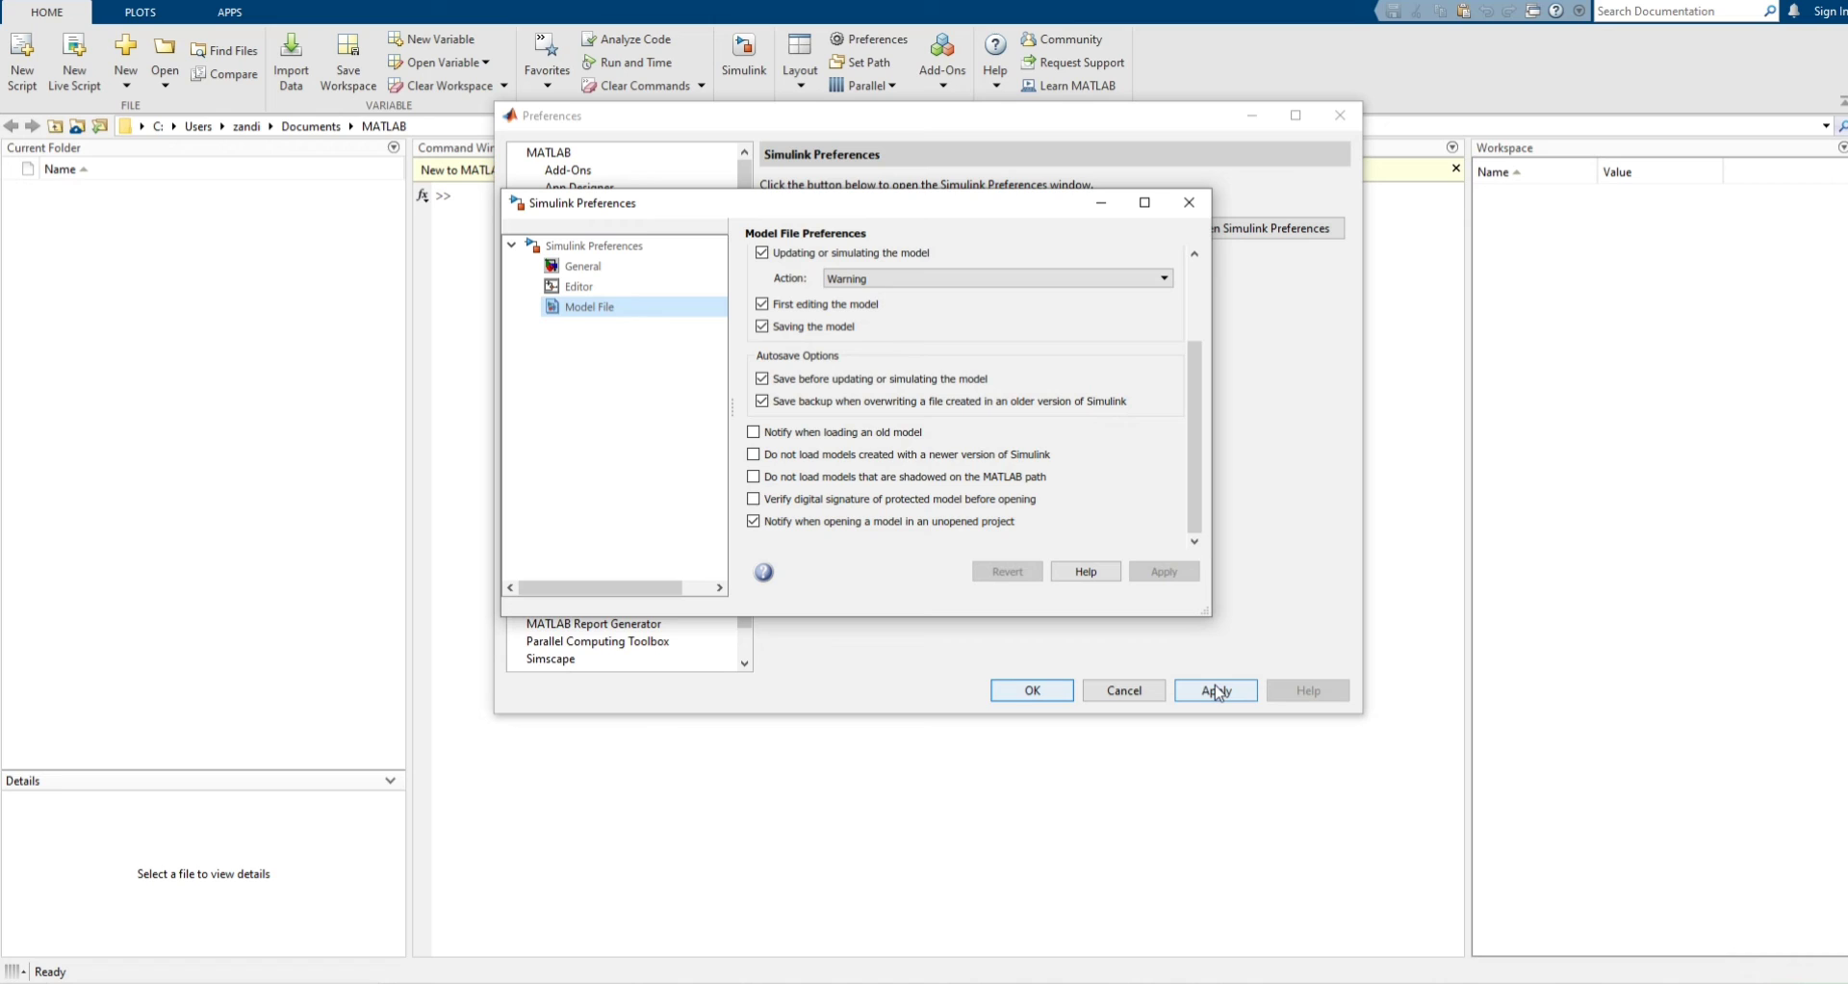
{"action": "left_click", "coordinate": [1190, 203]}
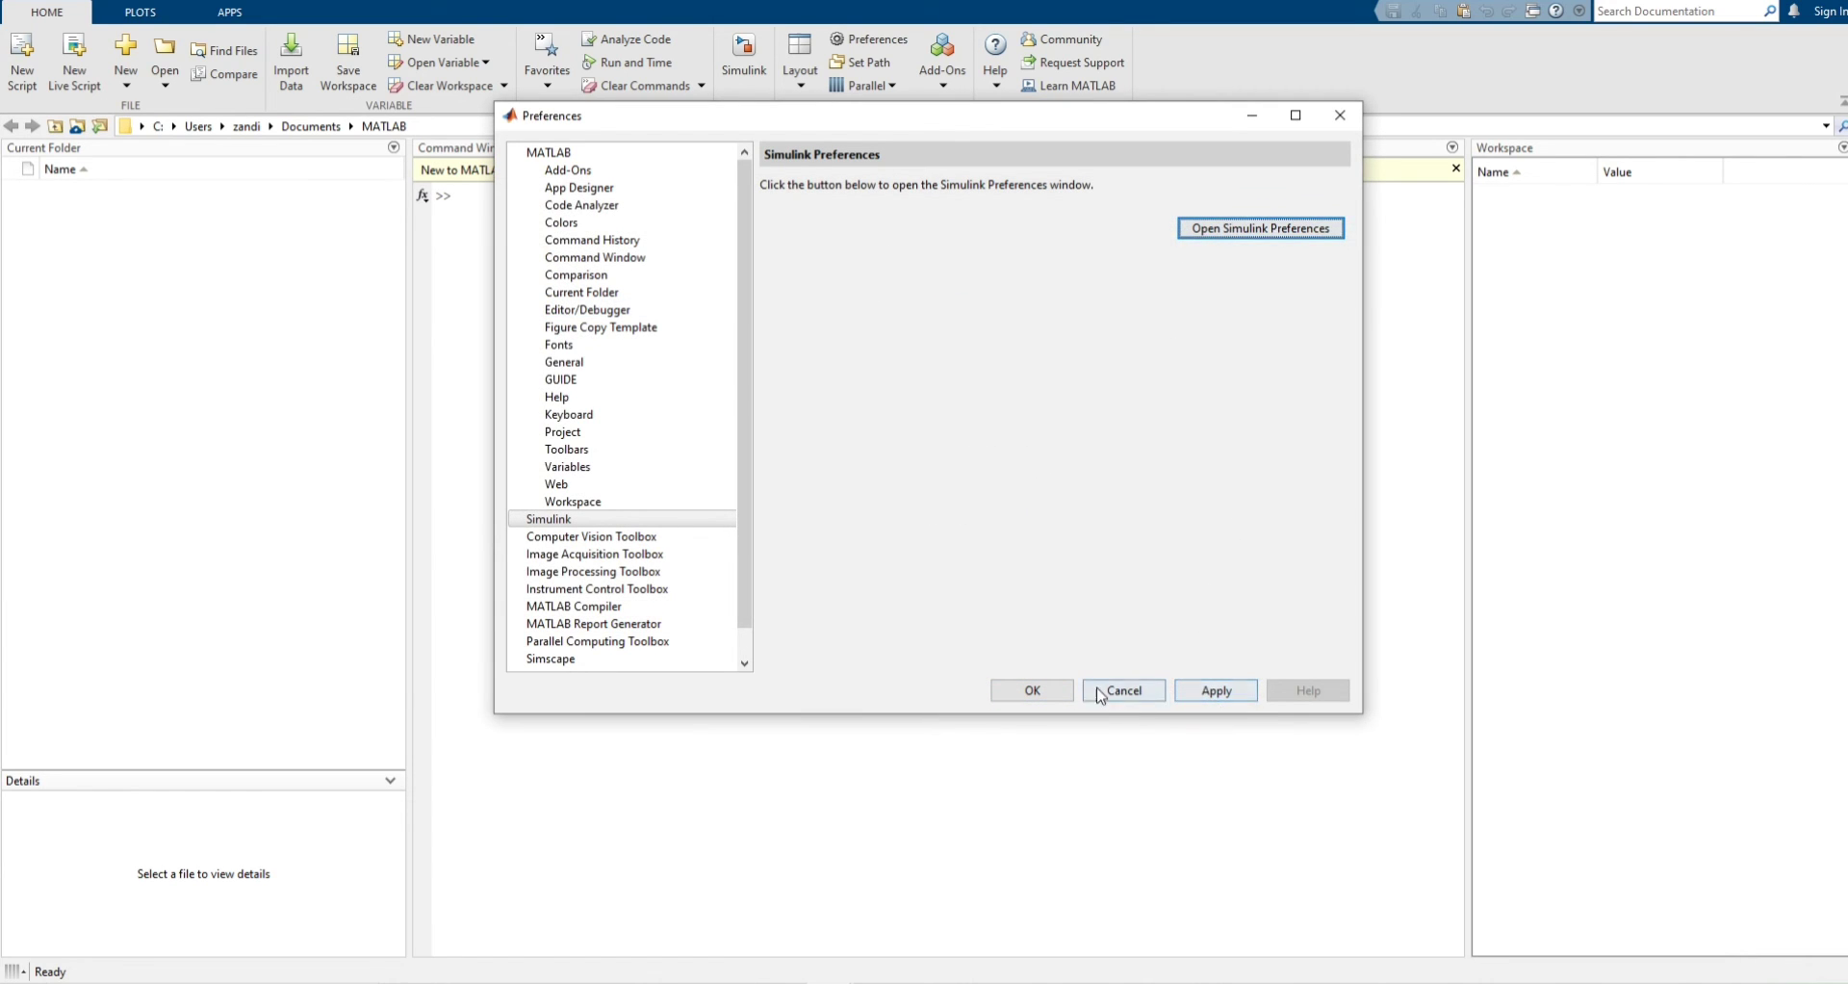
{"action": "left_click", "coordinate": [1032, 692]}
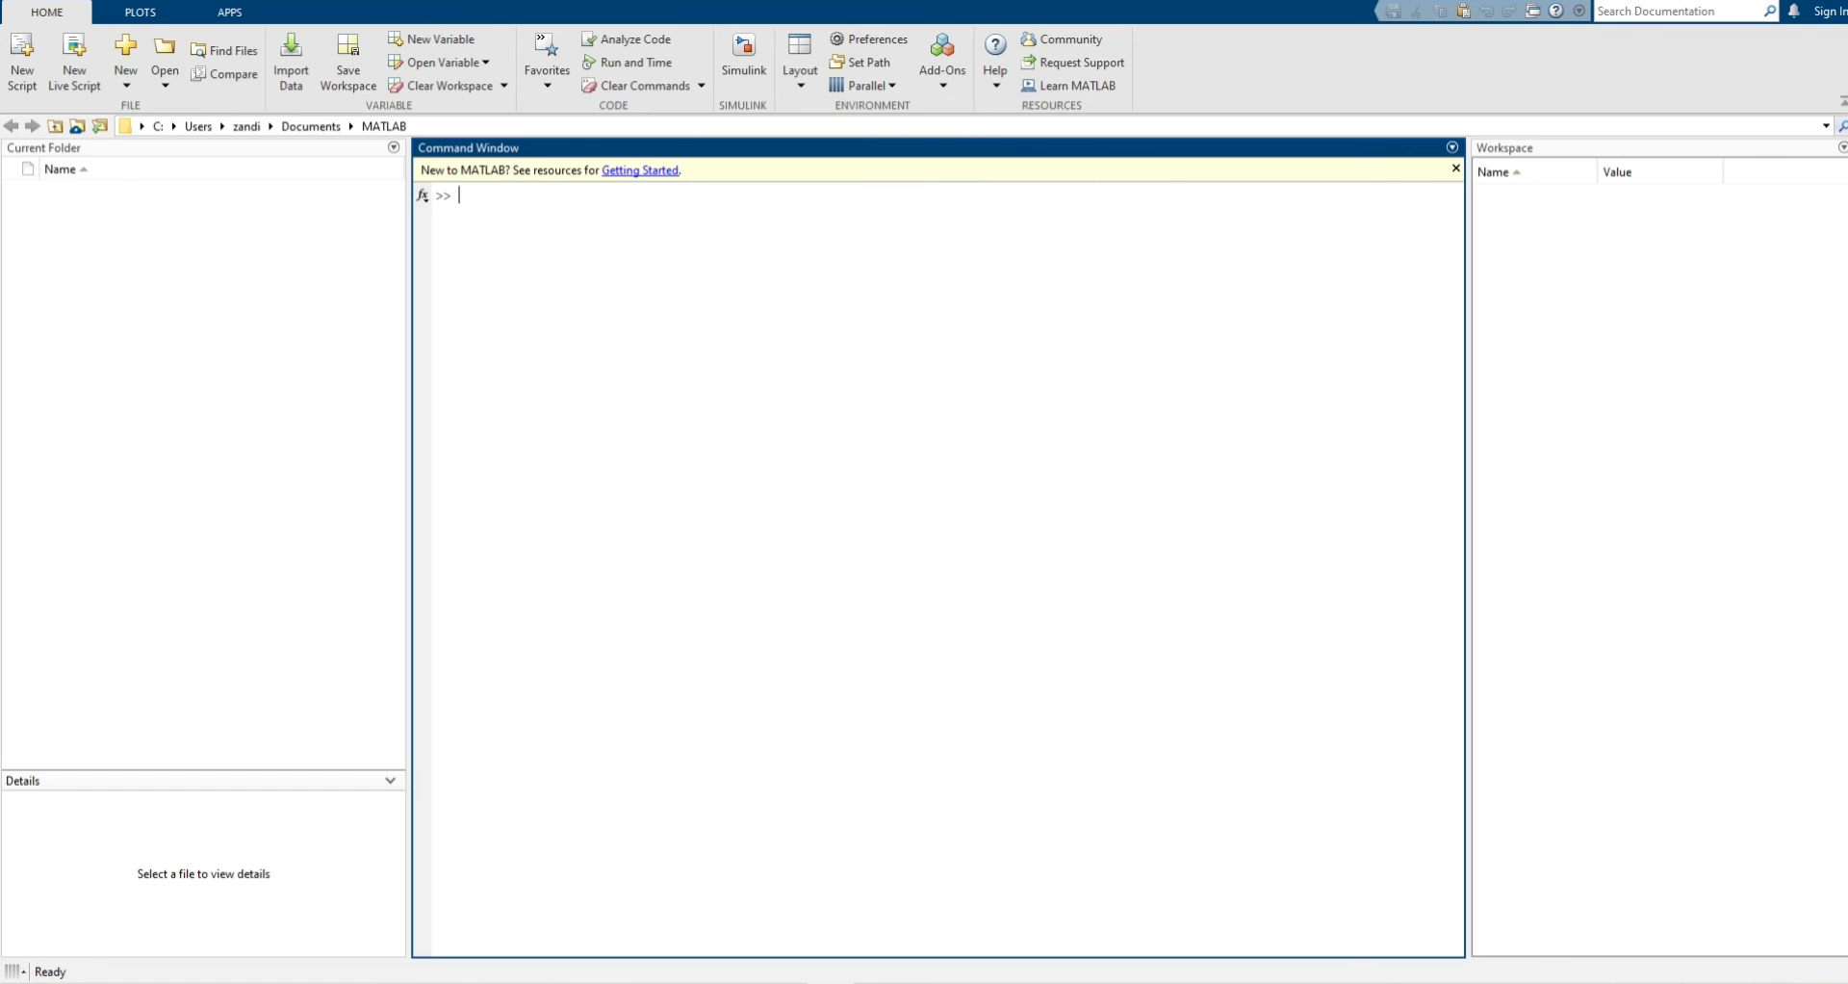
Step: Reopen Griod_Diesel2 from F:\Aspen\Latest, now loading with diagnostics warnings
{"action": "left_click", "coordinate": [166, 55]}
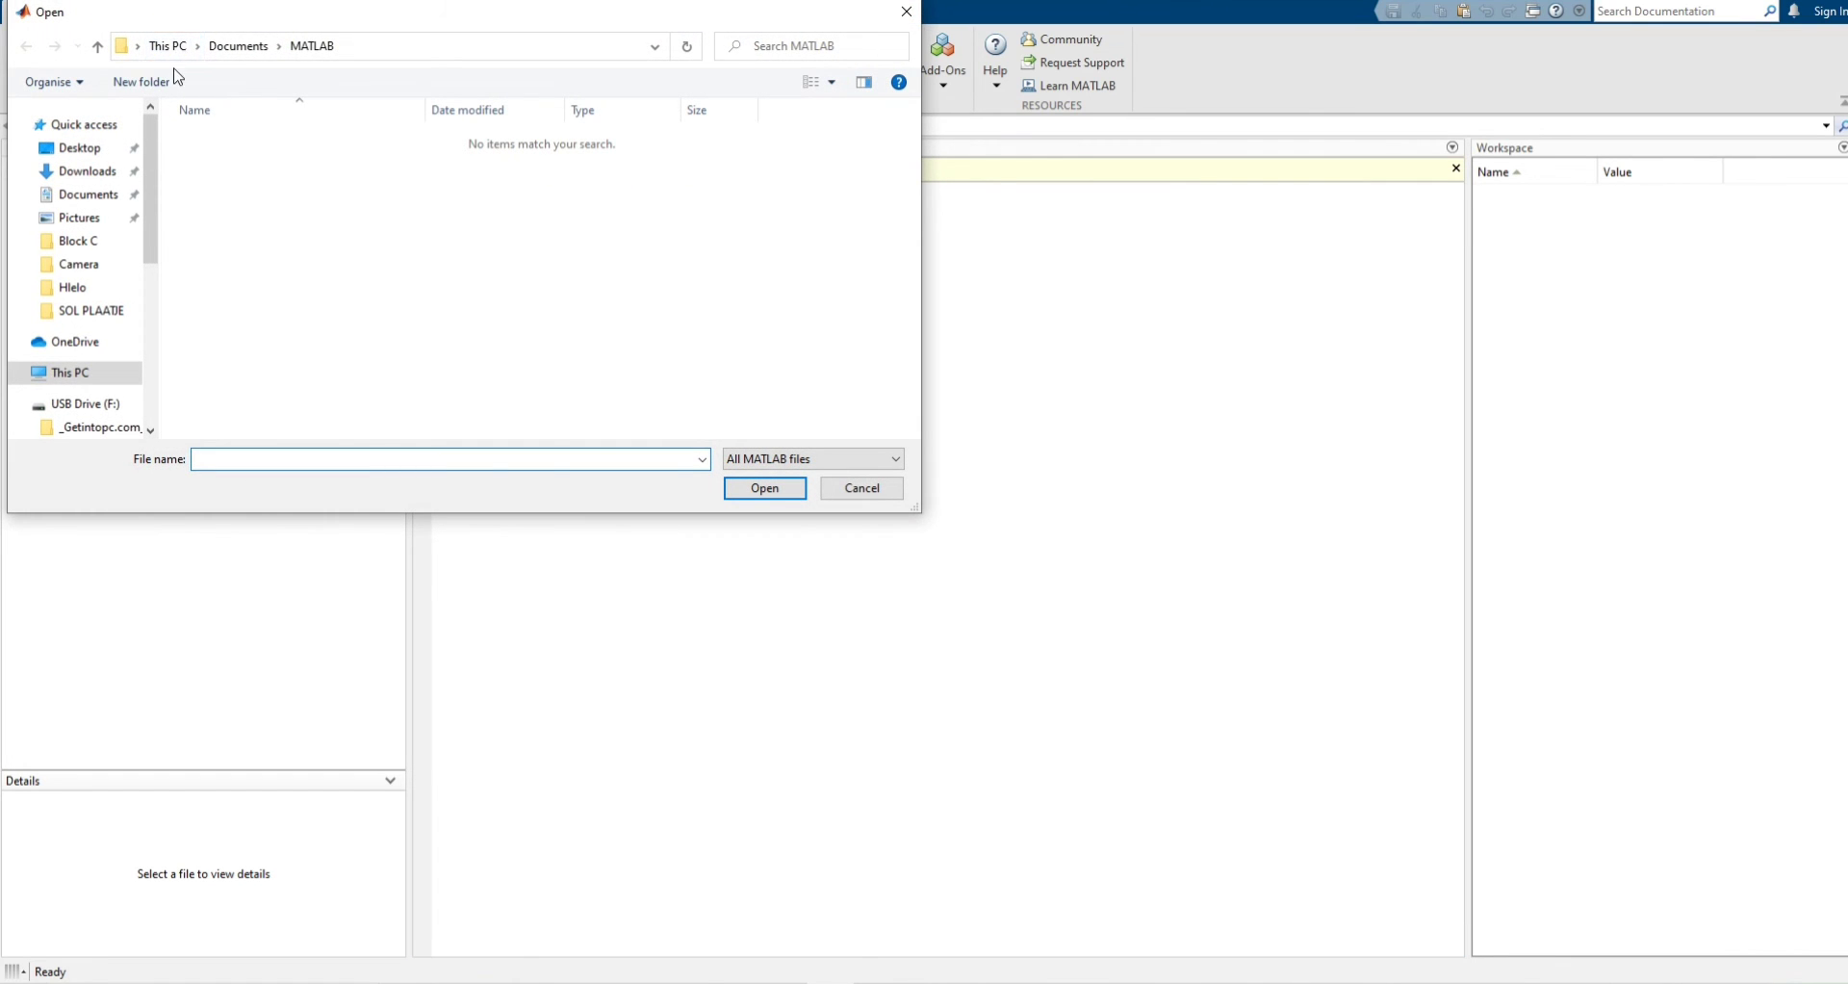
{"action": "left_click", "coordinate": [86, 404]}
{"action": "double_click", "coordinate": [235, 162]}
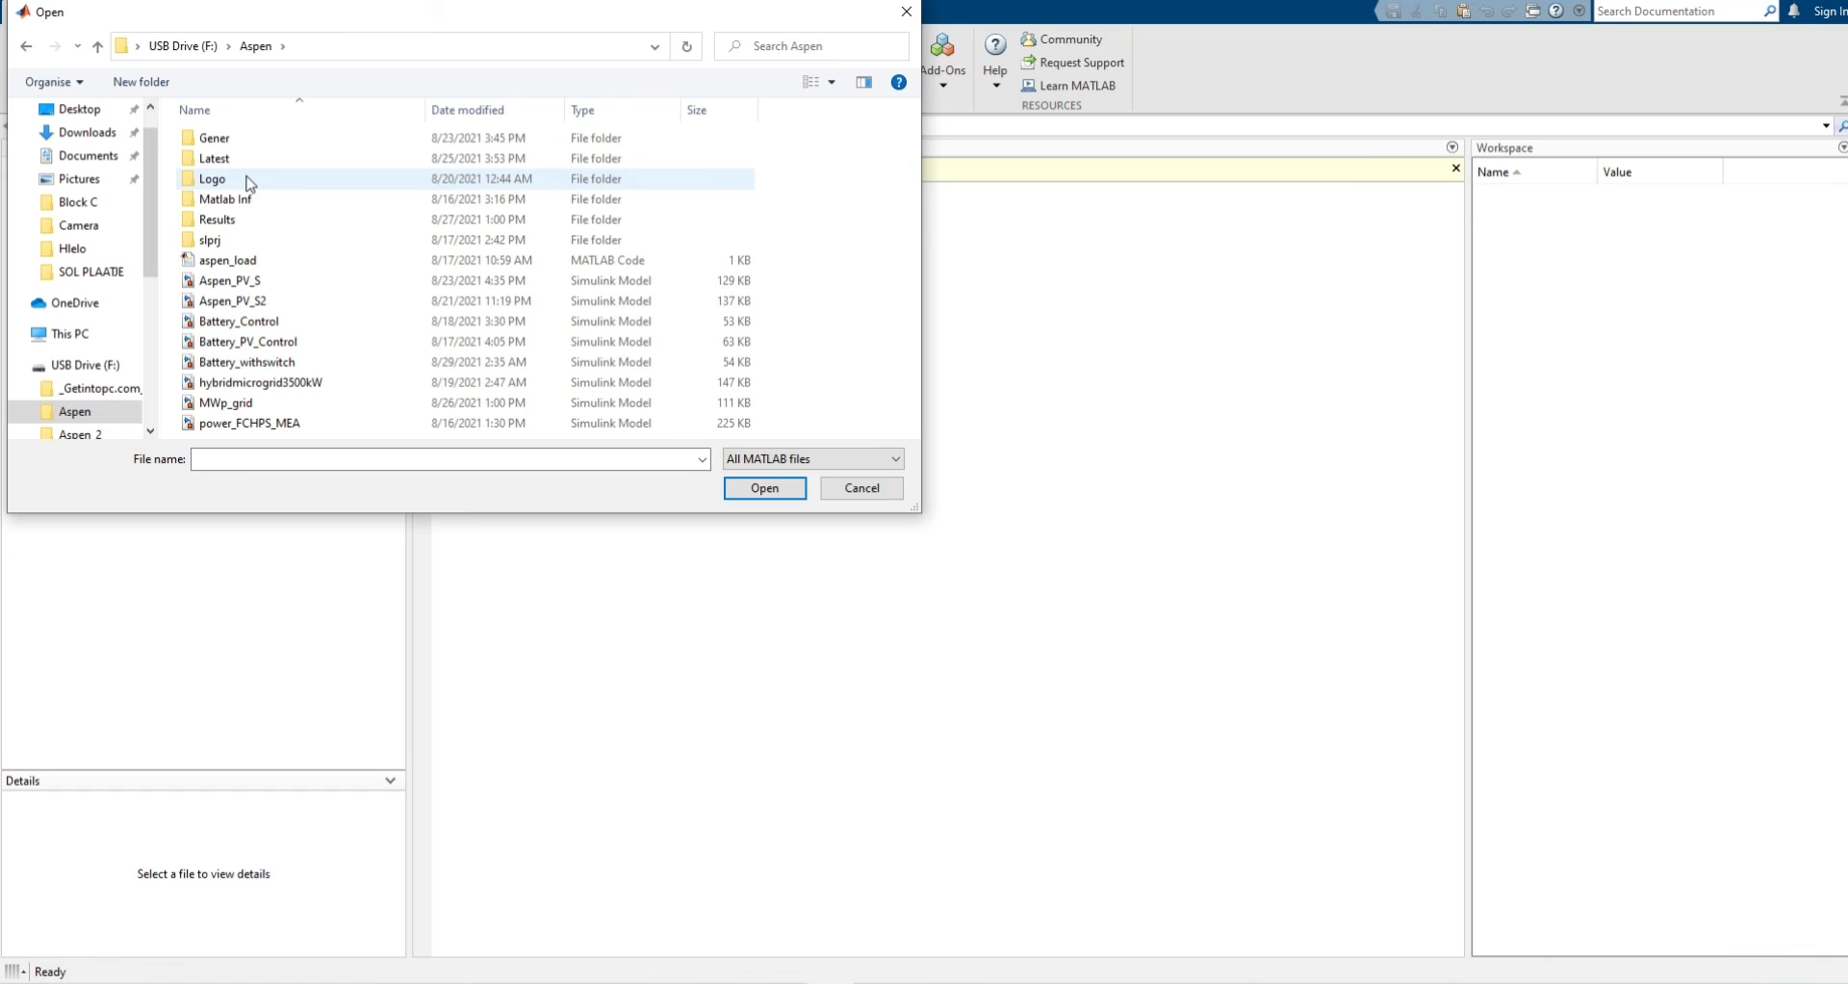
{"action": "double_click", "coordinate": [231, 158]}
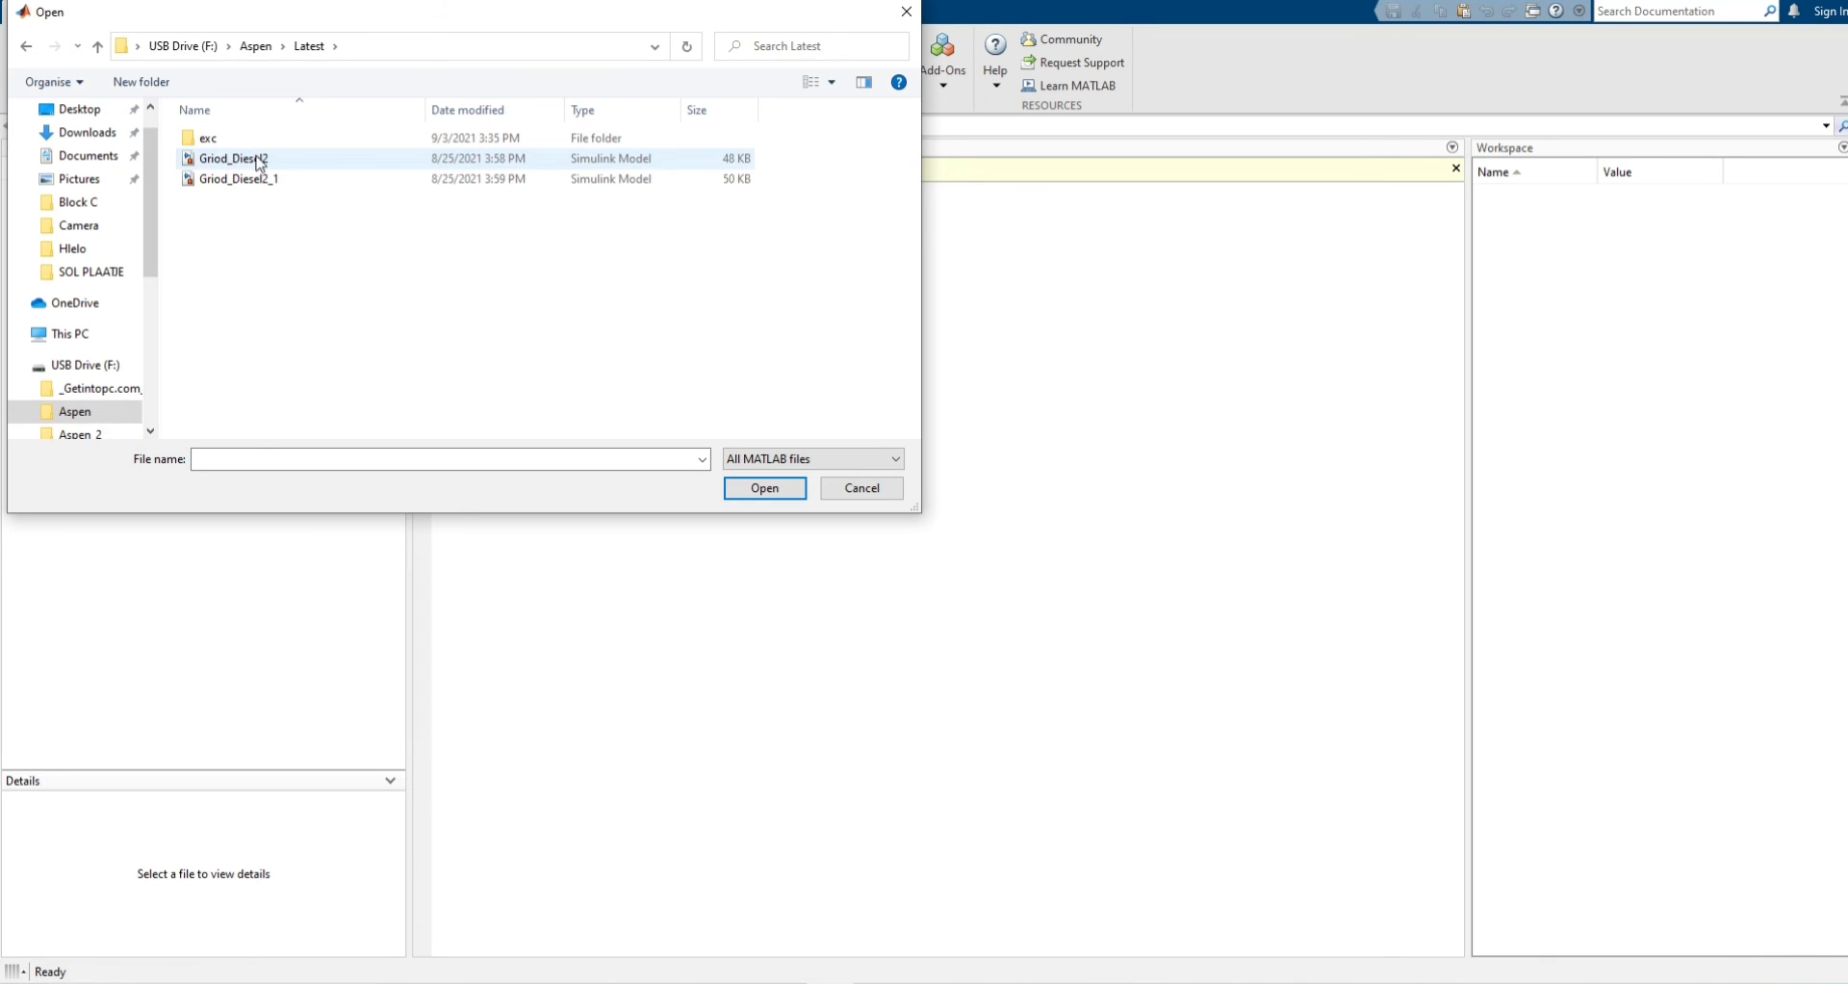
{"action": "left_click", "coordinate": [269, 164]}
{"action": "left_click", "coordinate": [763, 488]}
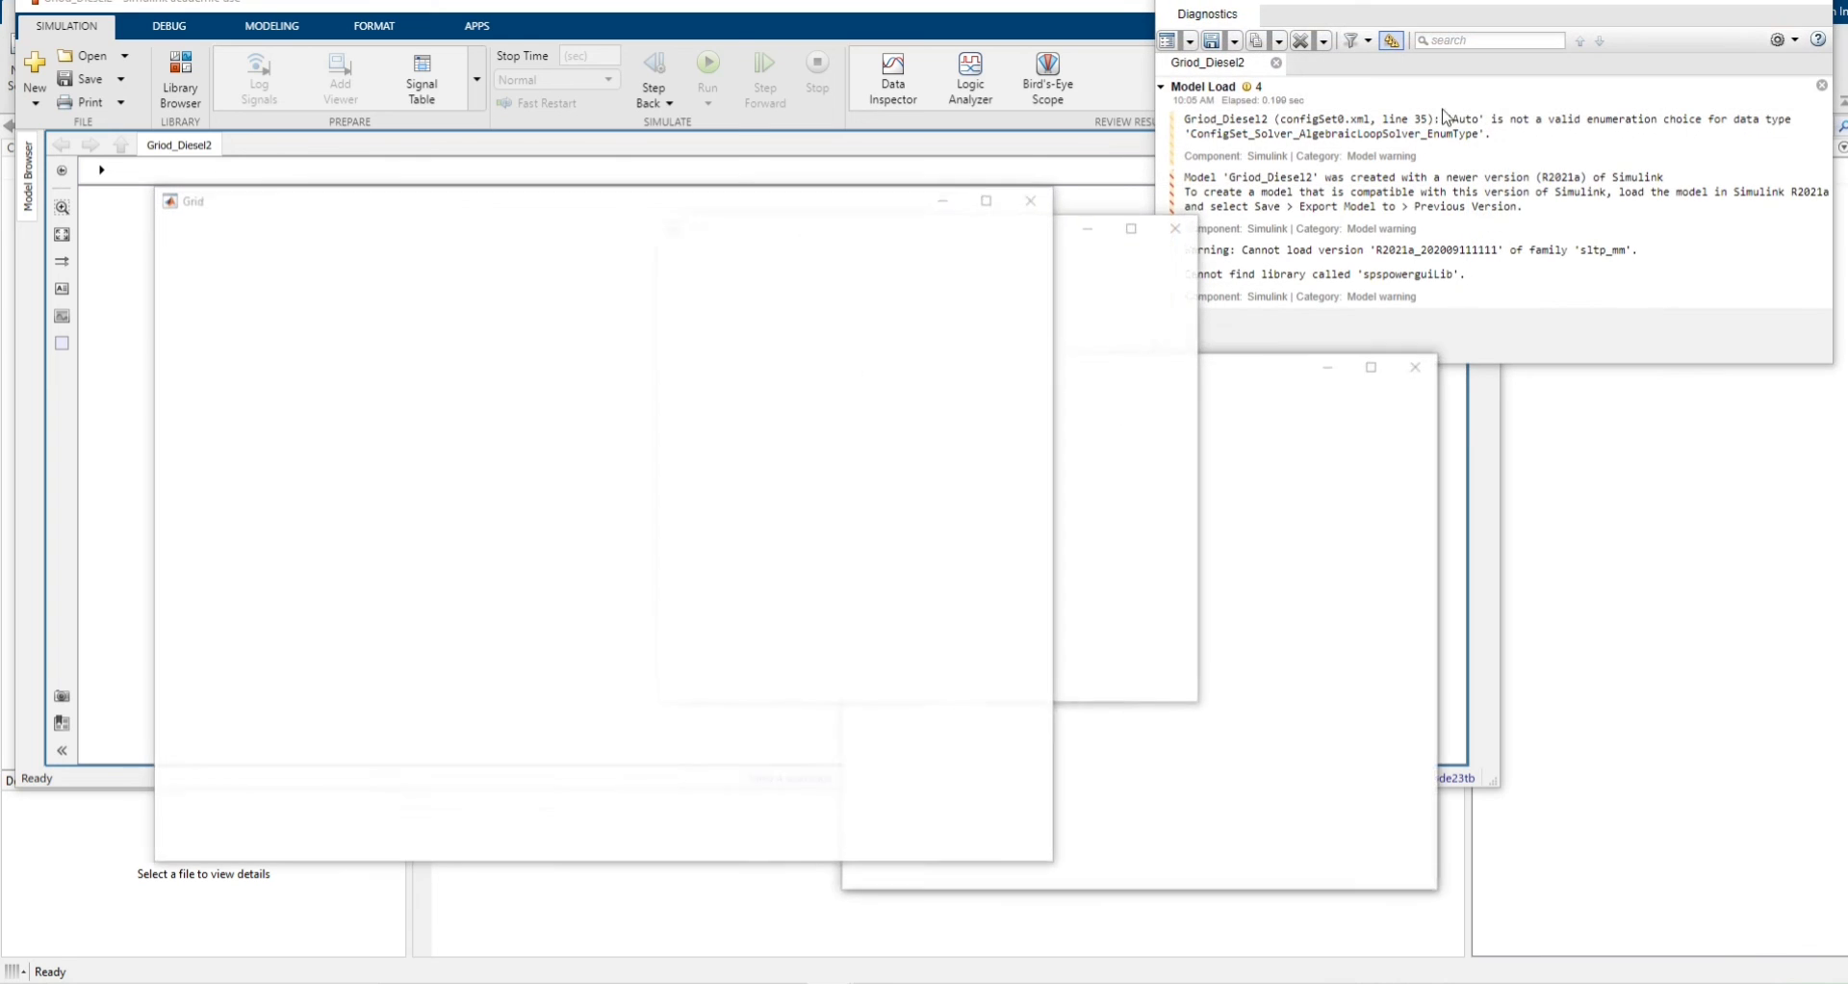
Step: Close the Diagnostics report and the Grid, Scope8, Scope6, Scope2, P(kW) and Scope1 windows, then maximize the model
{"action": "left_click", "coordinate": [1810, 2]}
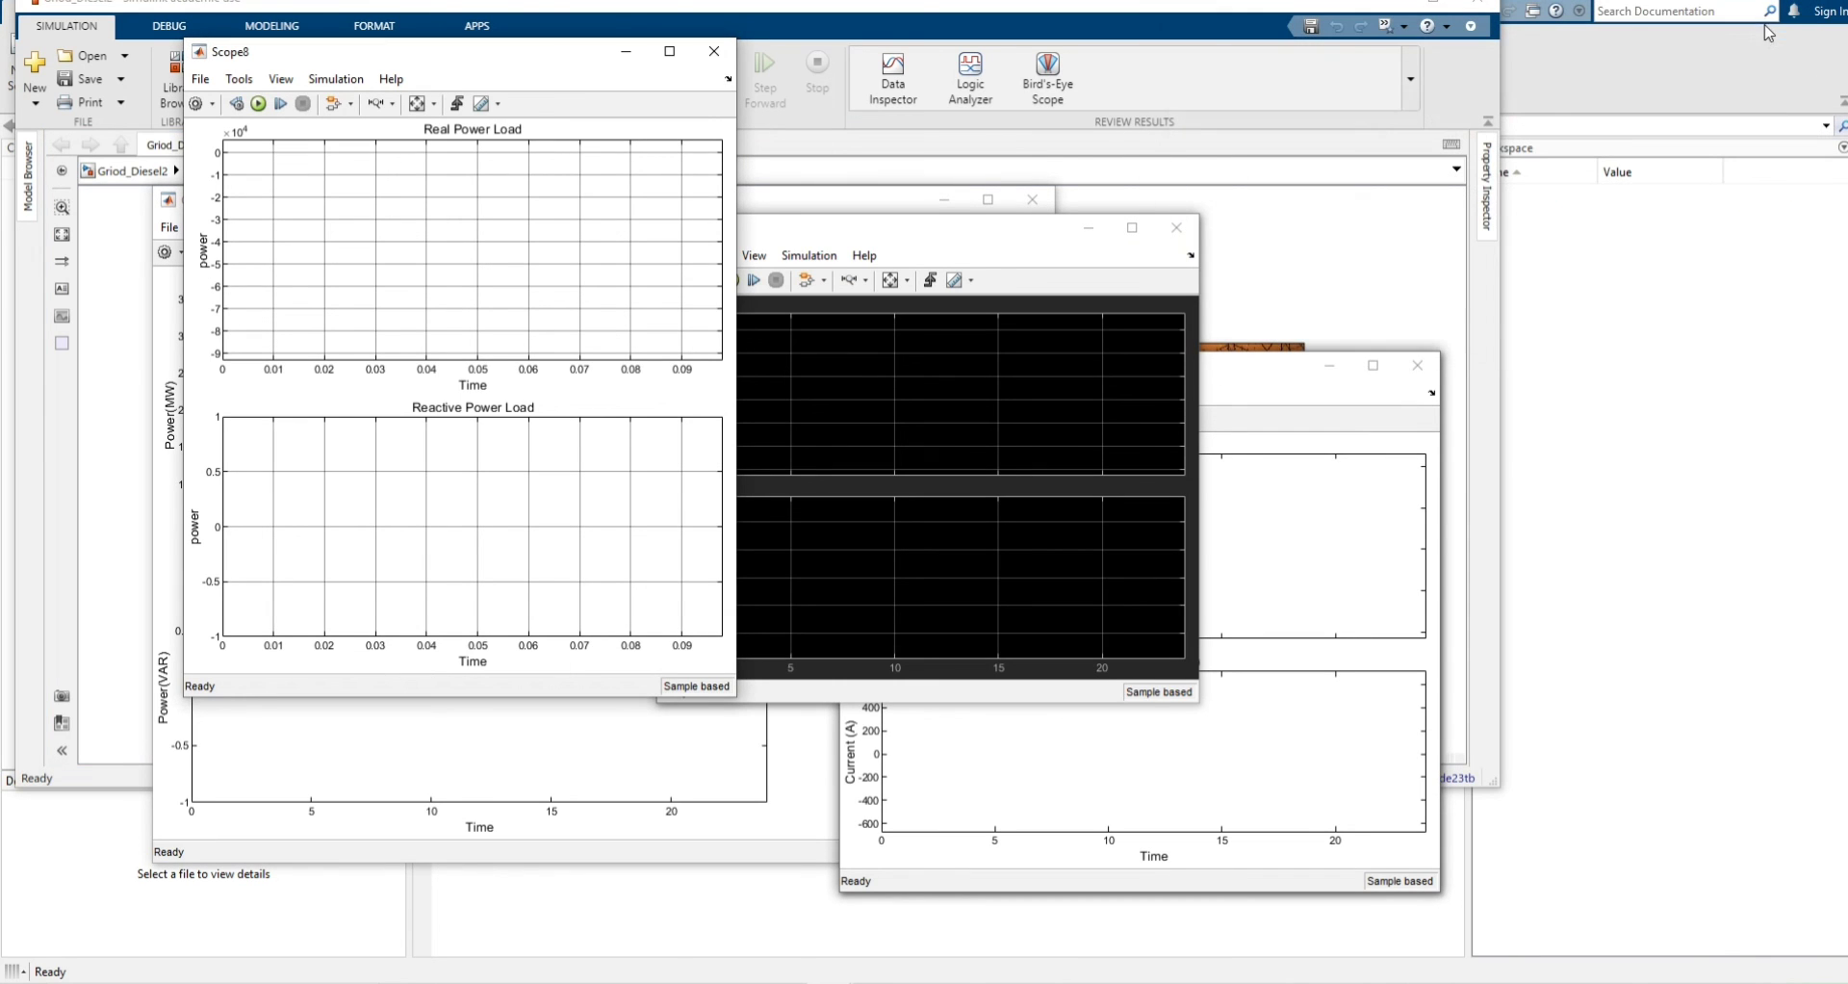
{"action": "left_click", "coordinate": [1177, 228]}
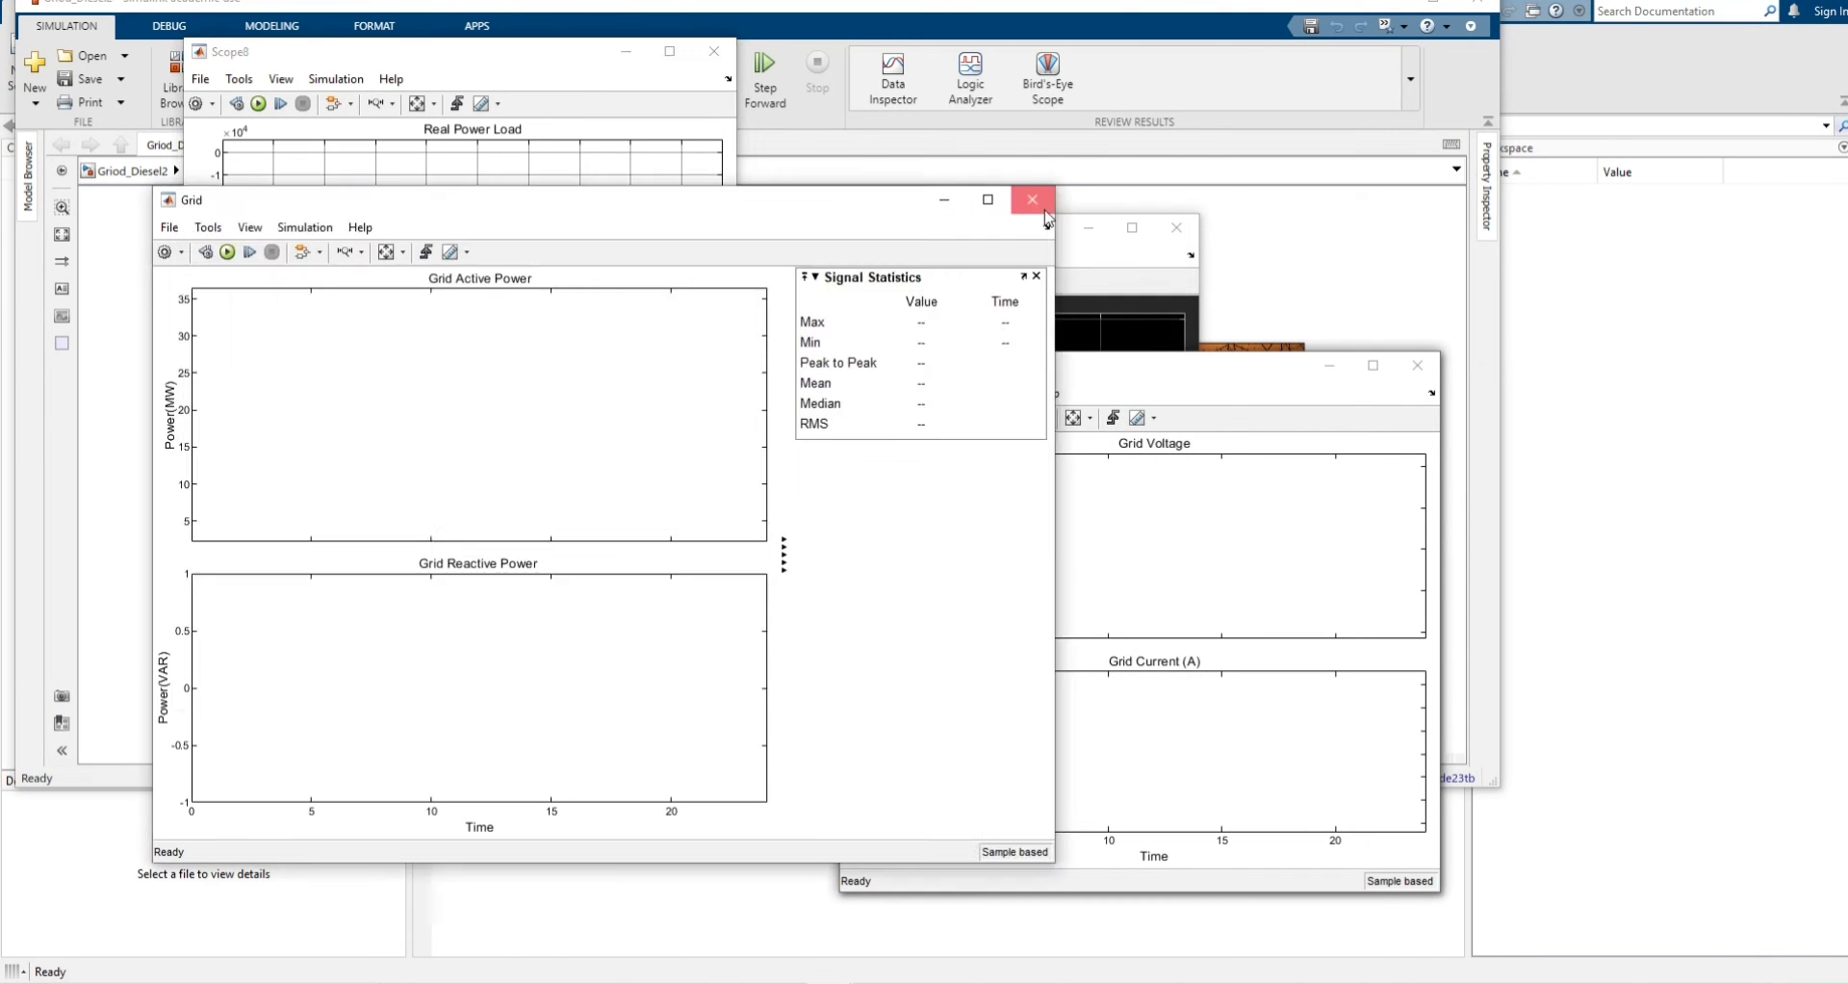
{"action": "left_click", "coordinate": [1032, 199]}
{"action": "left_click", "coordinate": [714, 51]}
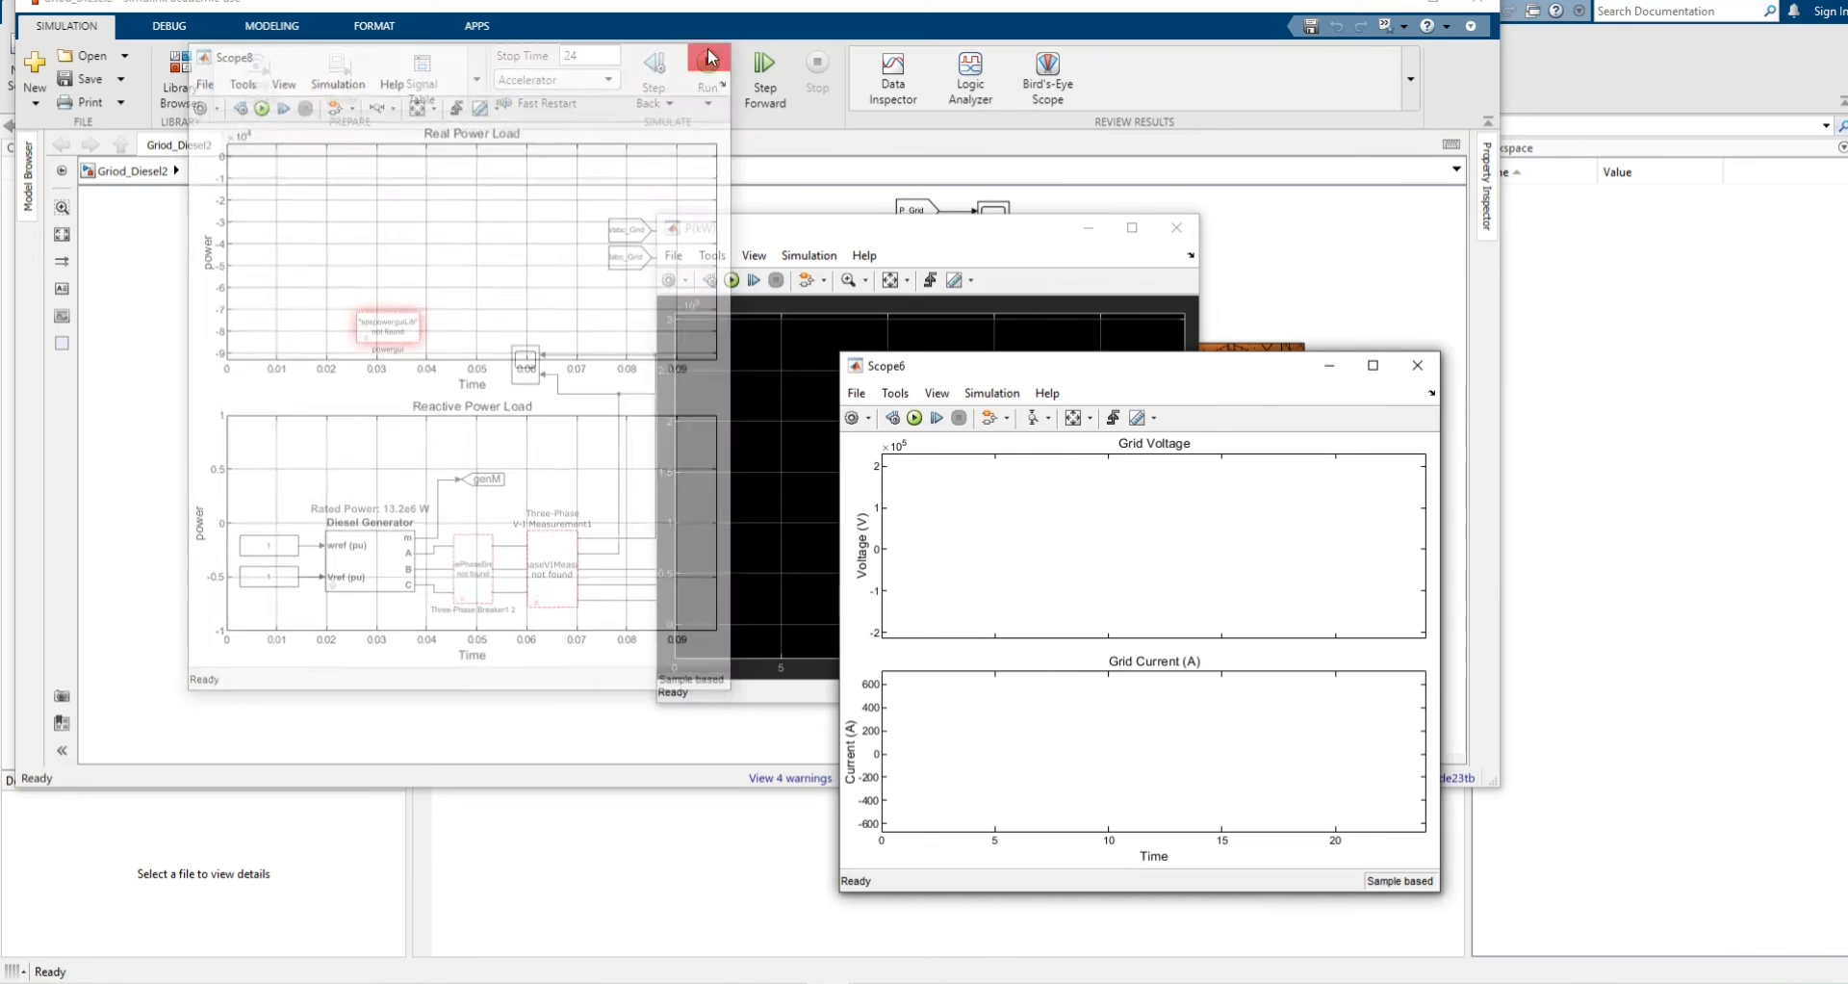
{"action": "left_click", "coordinate": [1417, 365]}
{"action": "left_click", "coordinate": [1417, 365]}
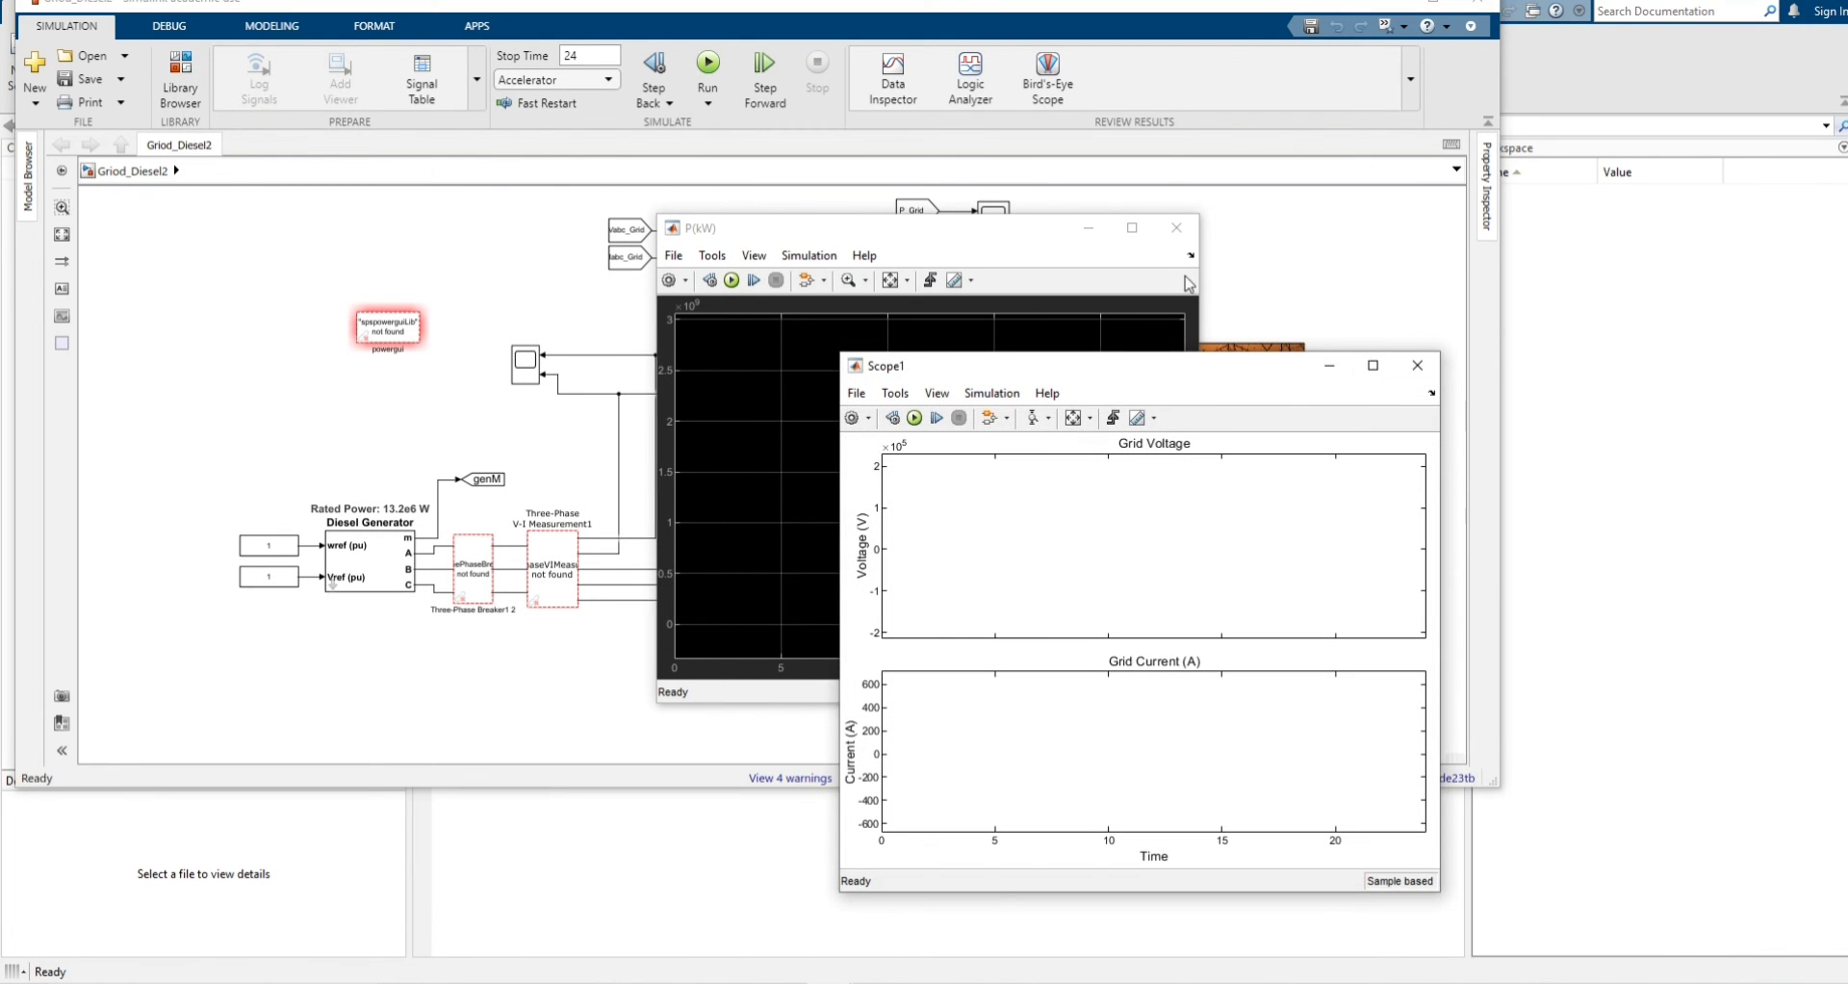
{"action": "left_click", "coordinate": [1177, 229]}
{"action": "left_click", "coordinate": [1417, 365]}
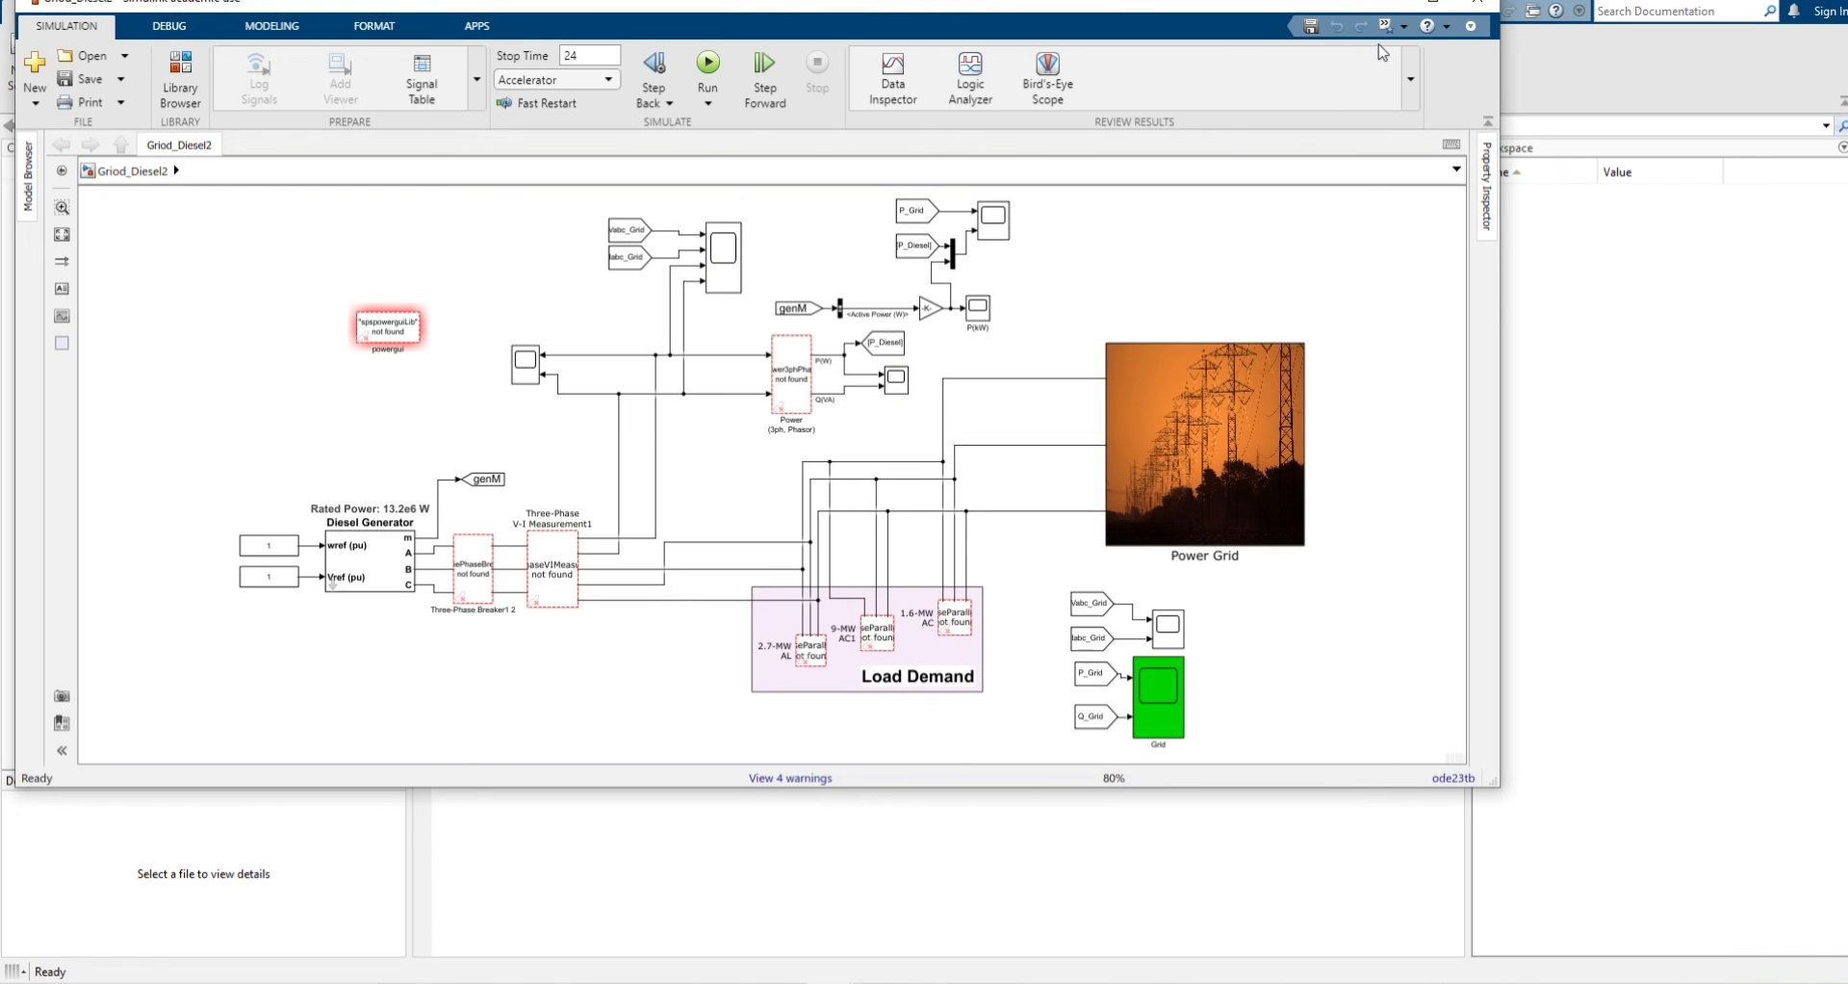
{"action": "left_click", "coordinate": [1434, 3]}
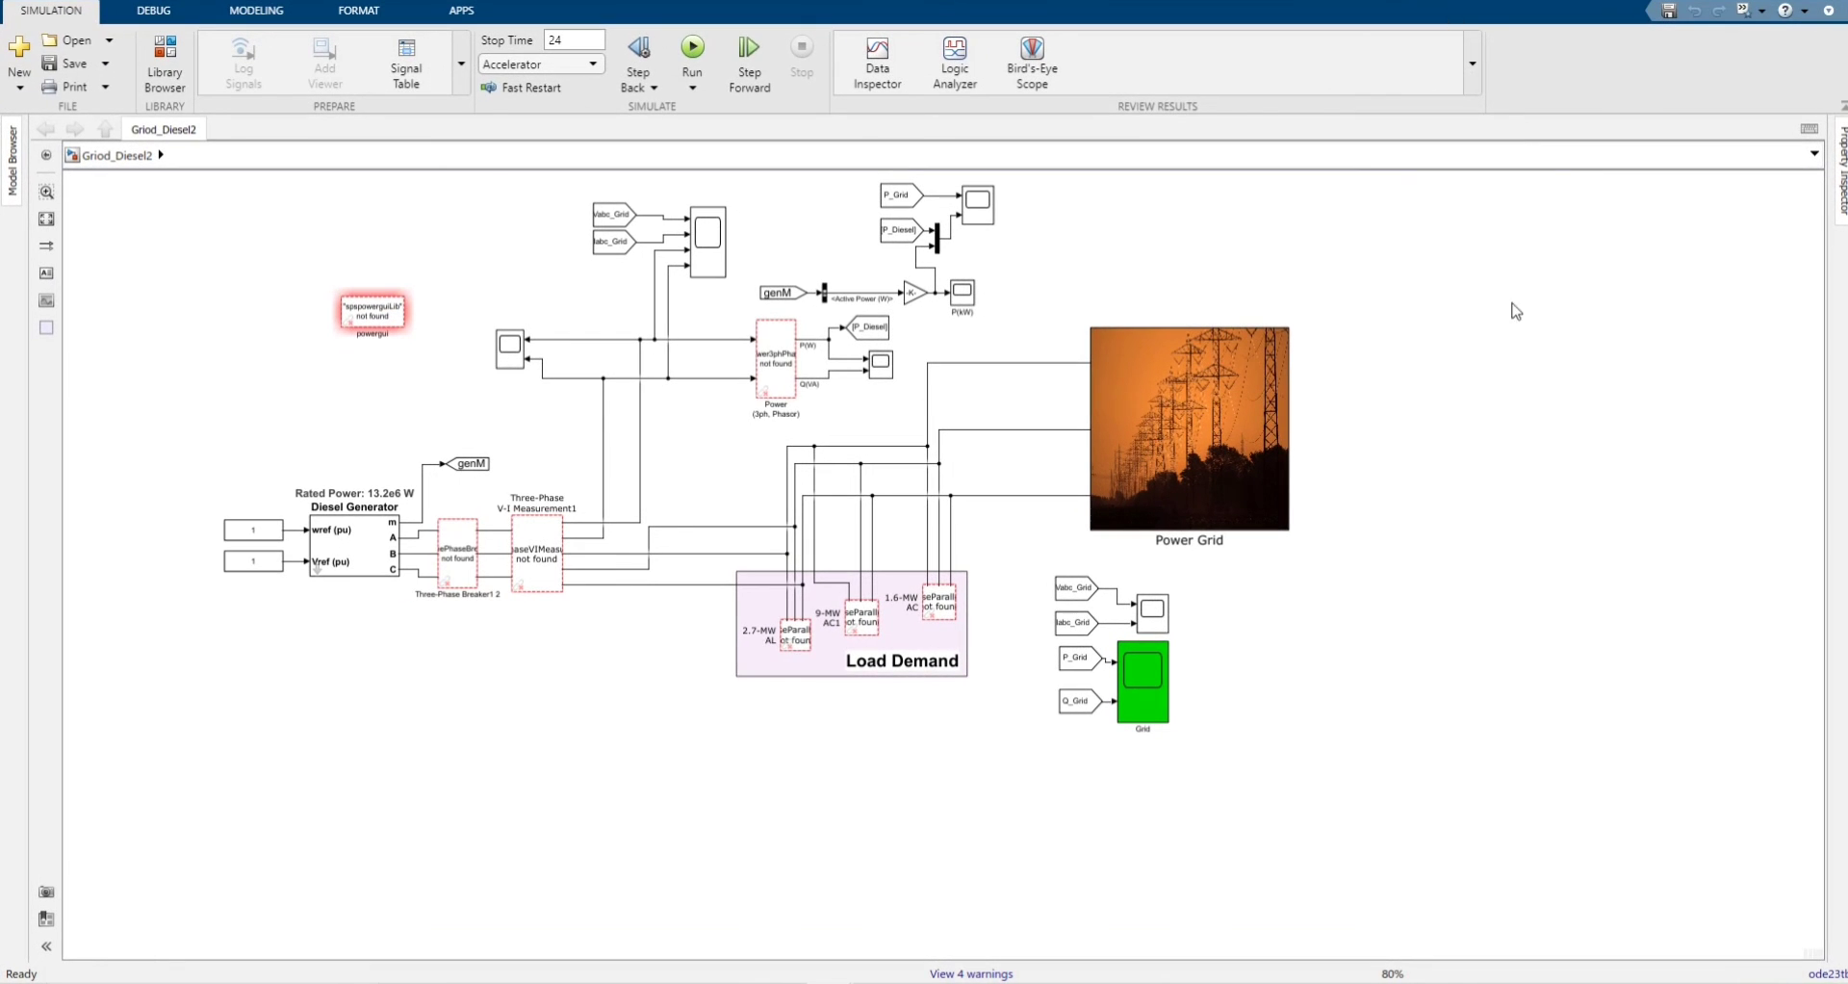